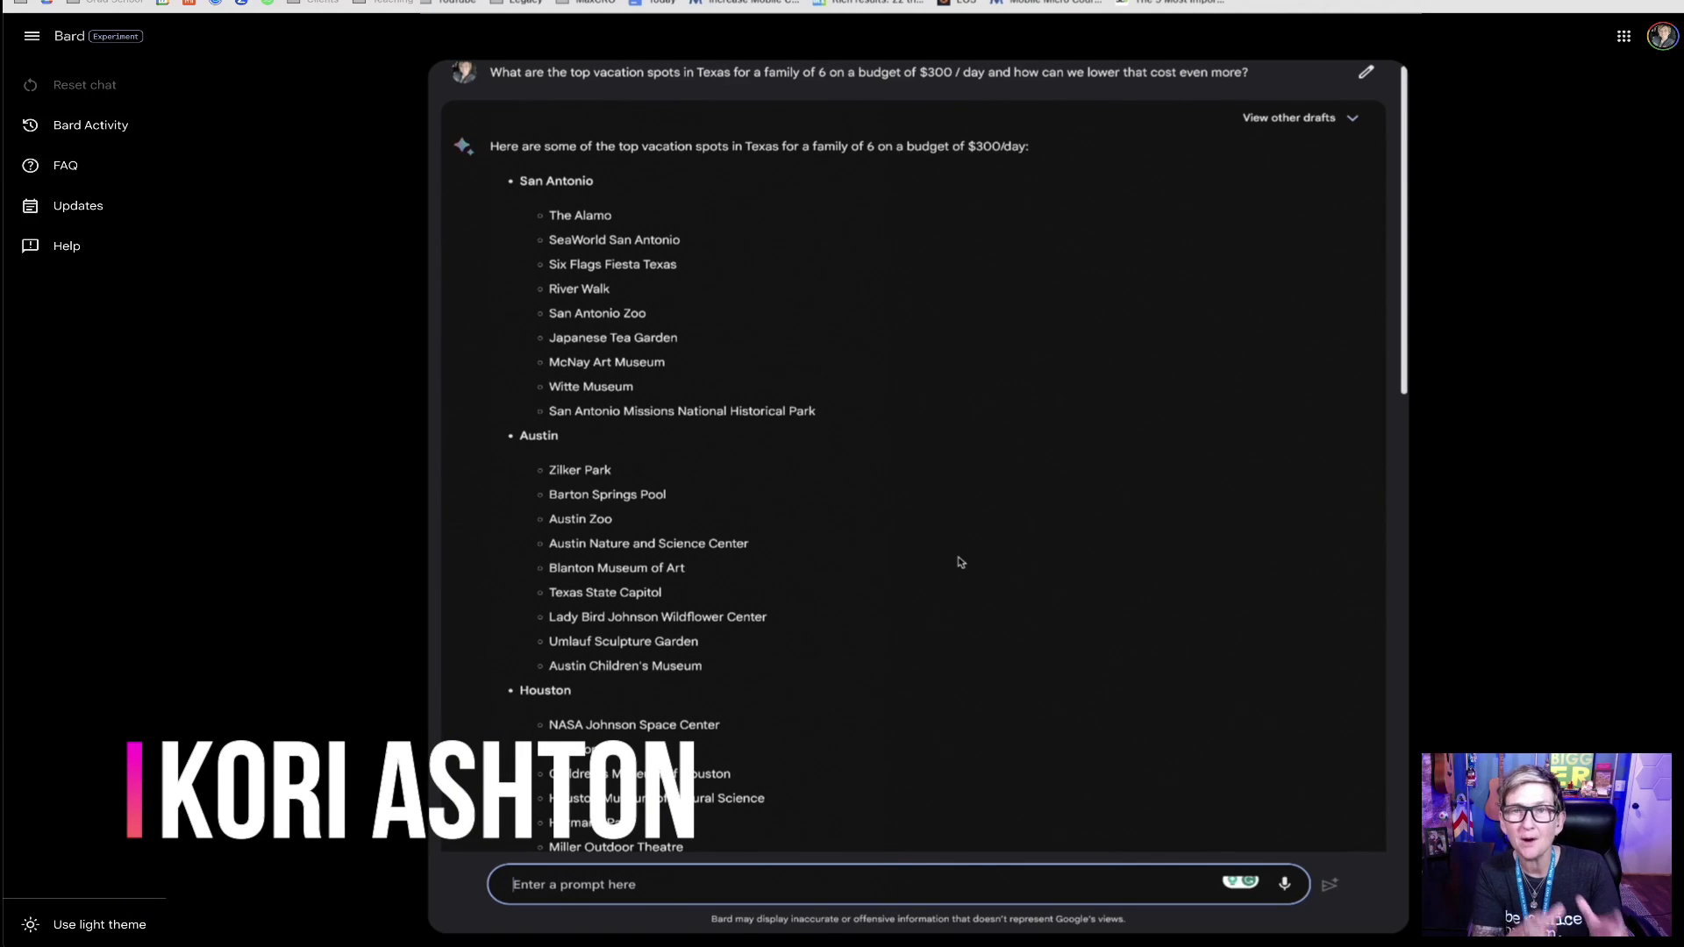
- Scroll down through Bard's full list of Texas vacation suggestions
scroll(961, 561, down, 4)
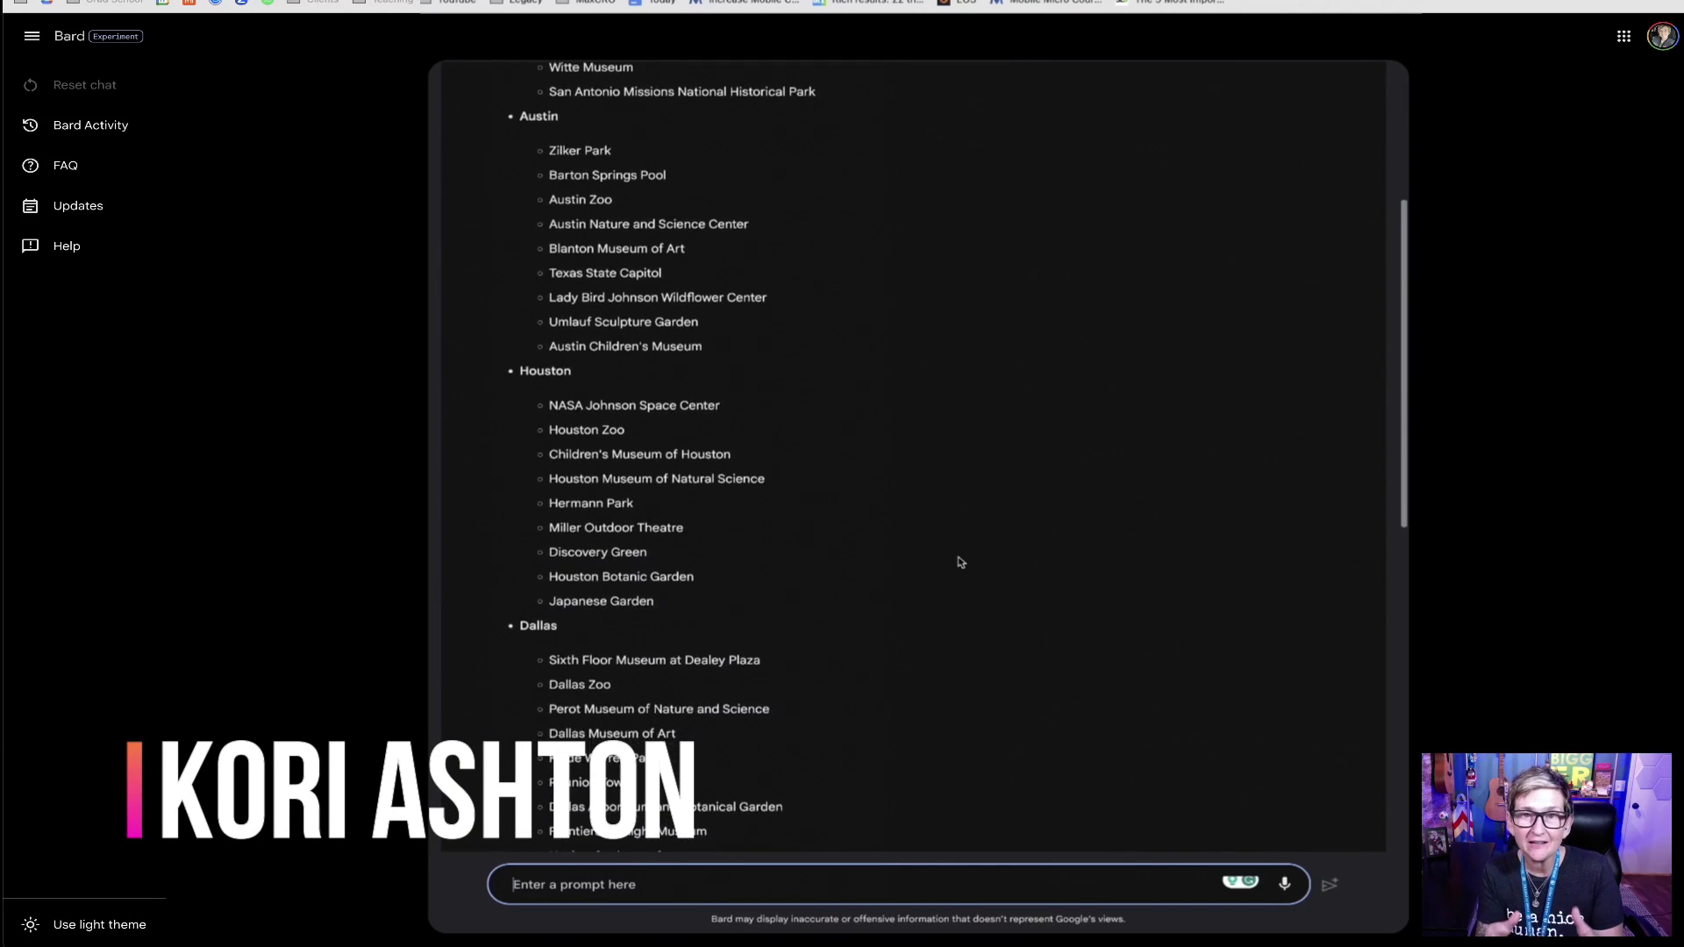
scroll(961, 561, down, 10)
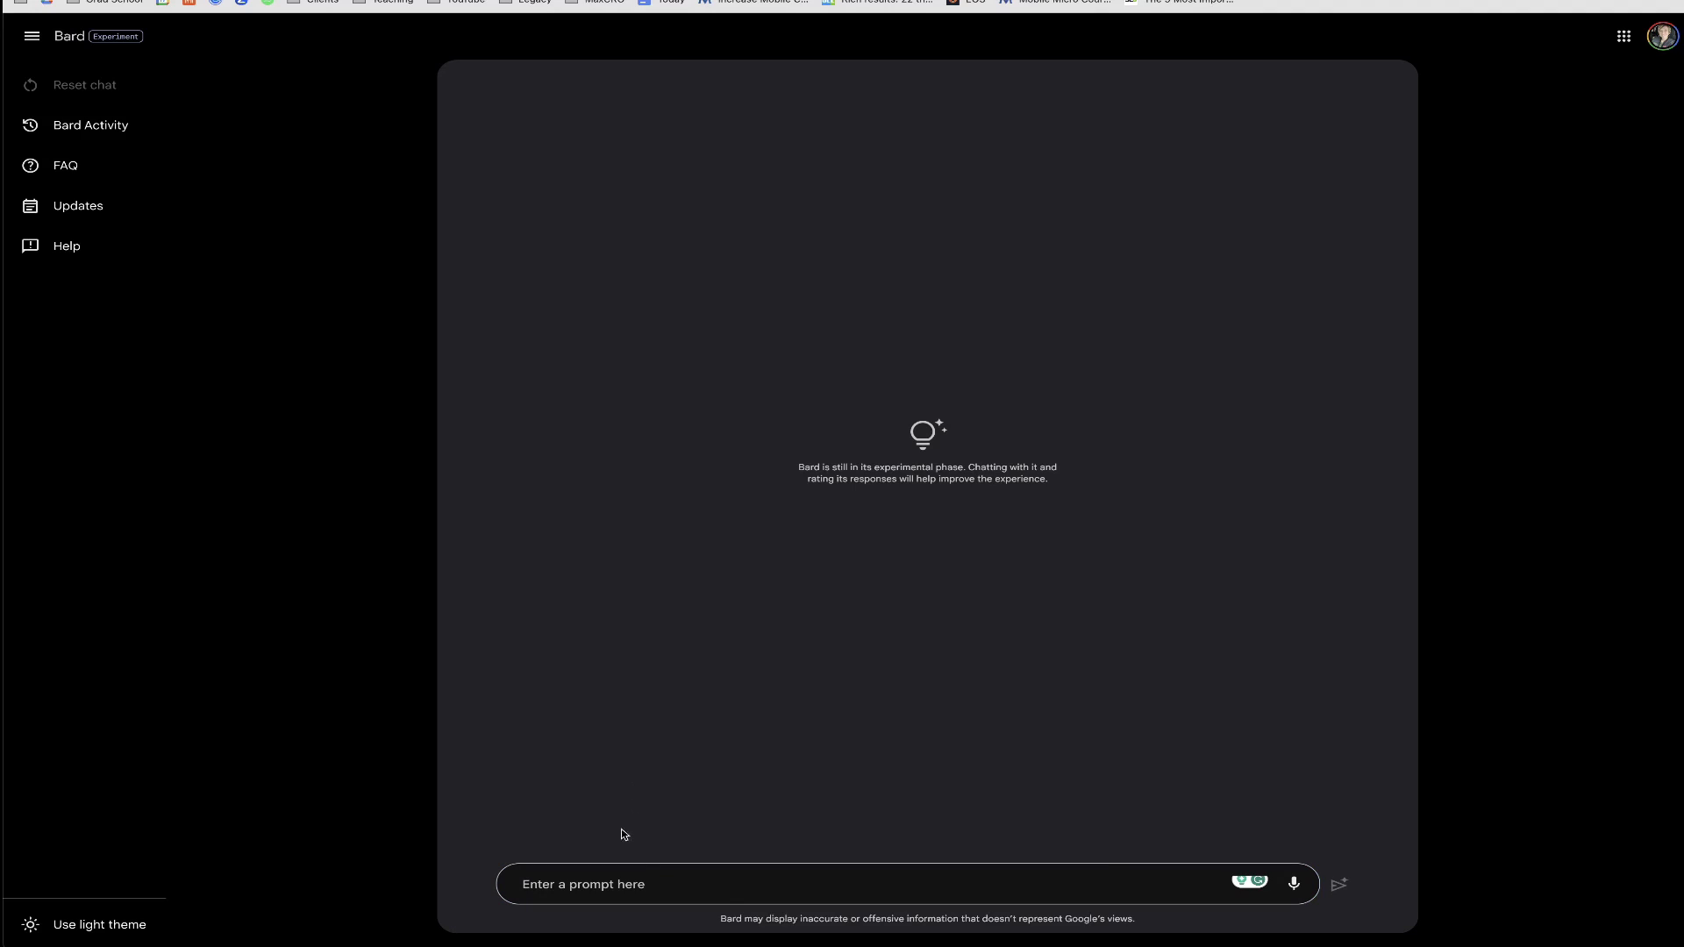
- Ask Bard for top Texas spots for a family of 6 at $300/day and ways to lower that cost
click(612, 887)
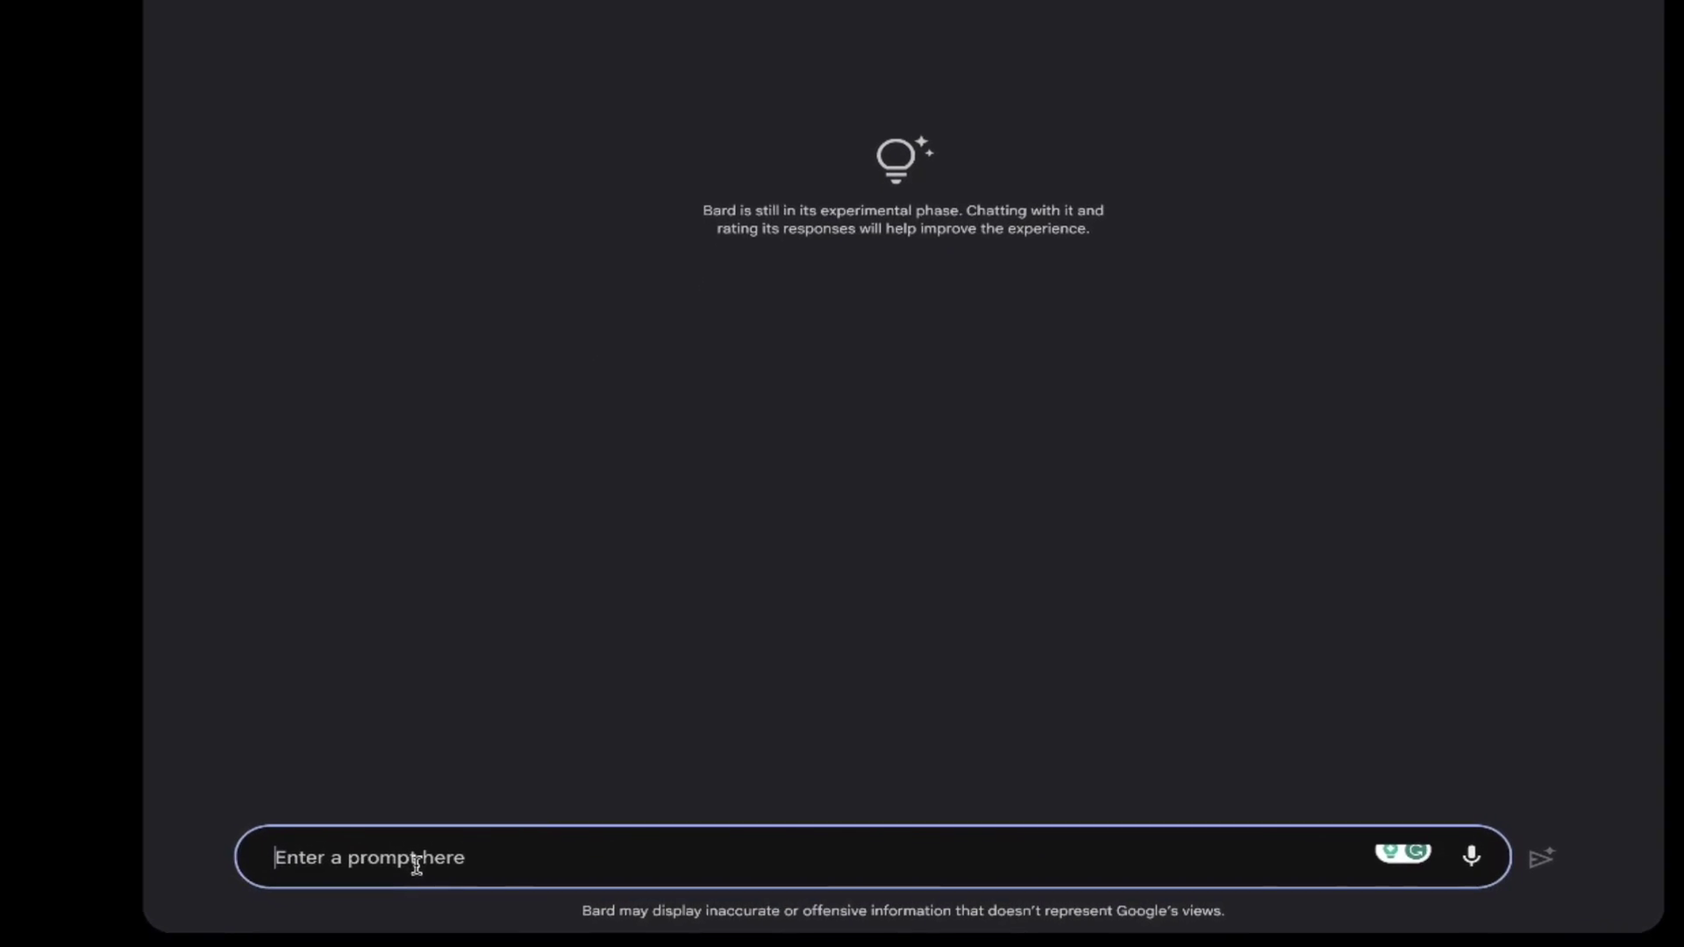
text(What are the top vacation spots in Texas for a family of 6 on a budget of $300 / day)
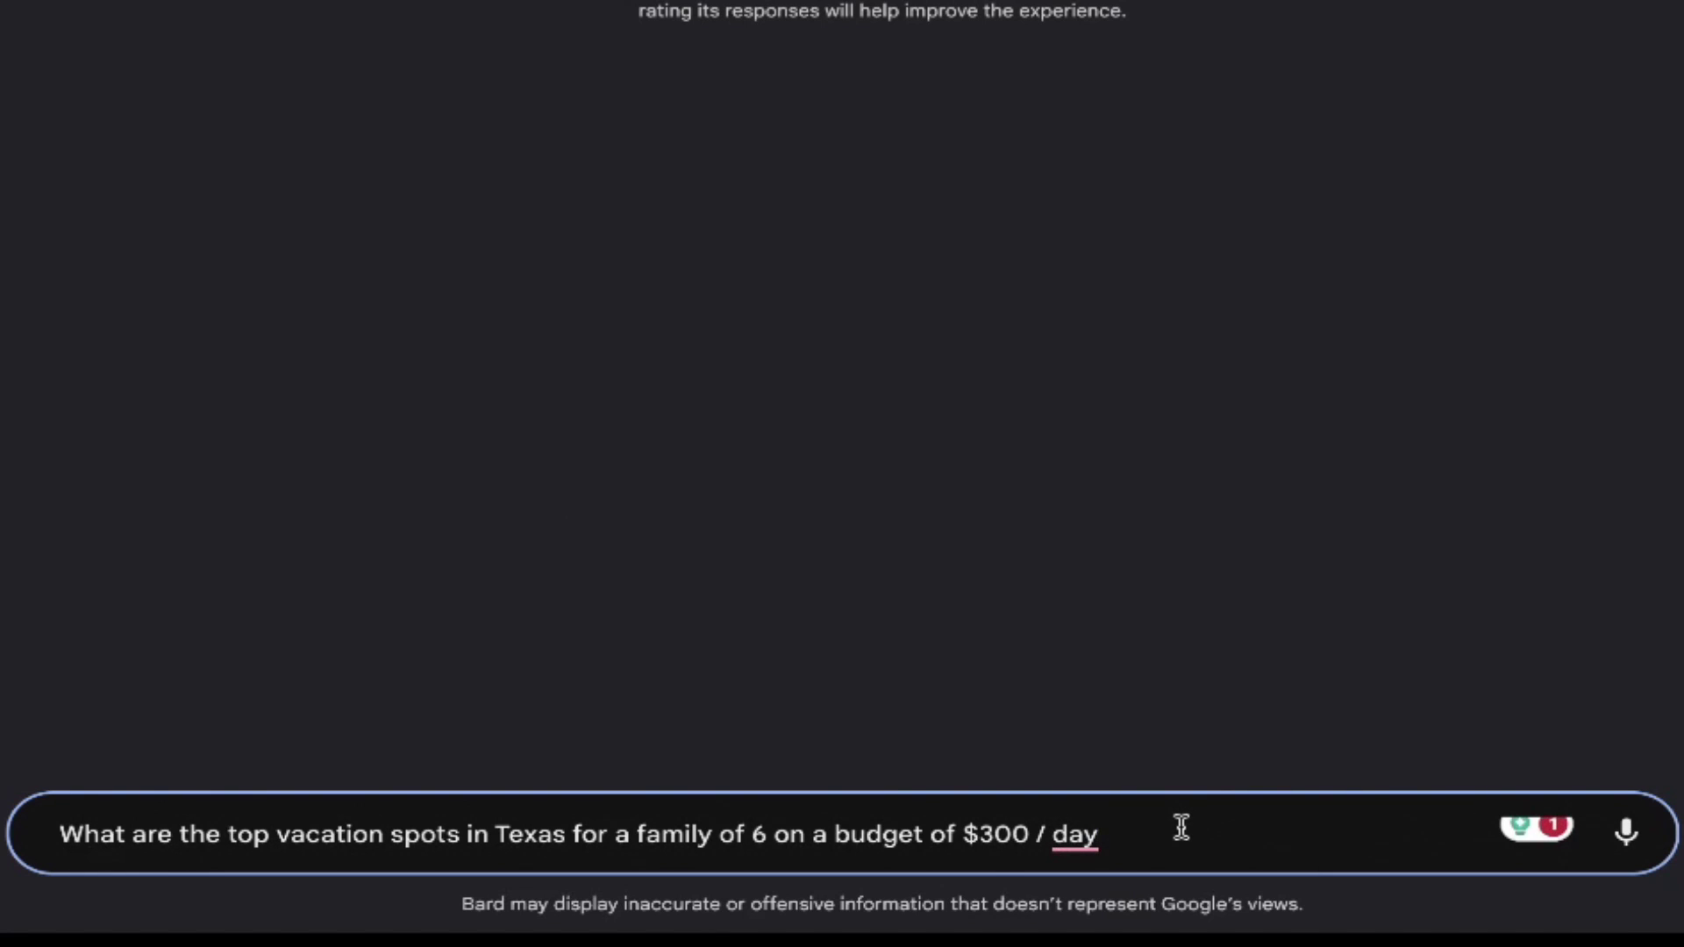
text(and how can we )
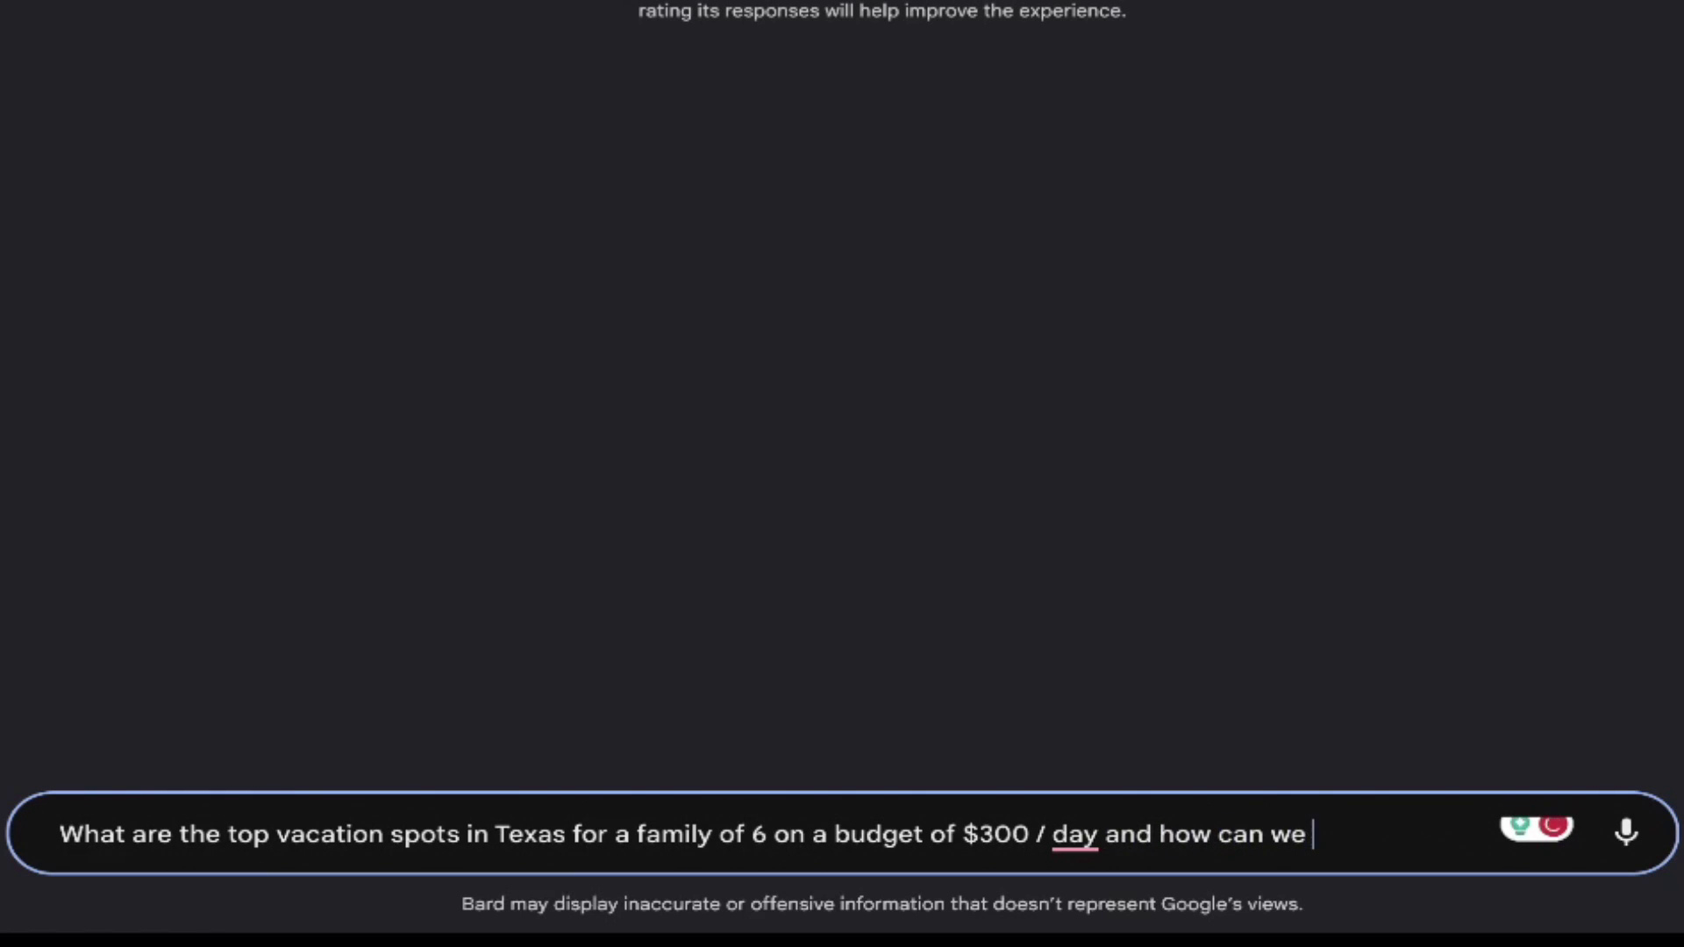
text(lower that cost a=eve)
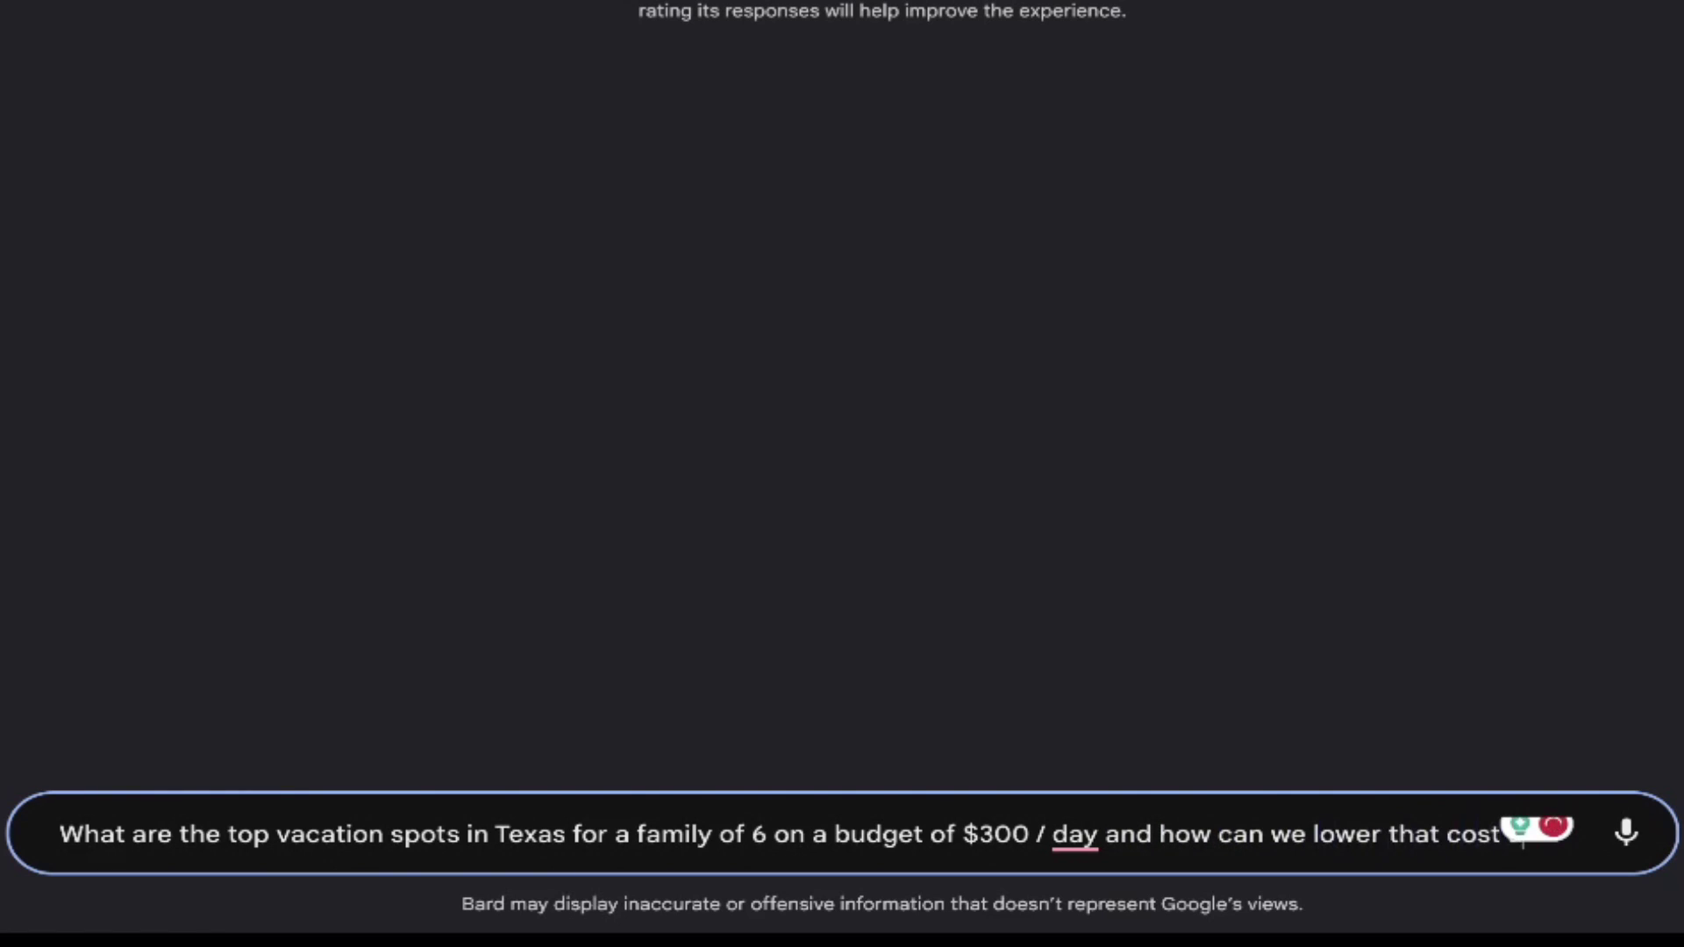
key(BackSpace)
key(BackSpace)
key(BackSpace)
key(BackSpace)
key(BackSpace)
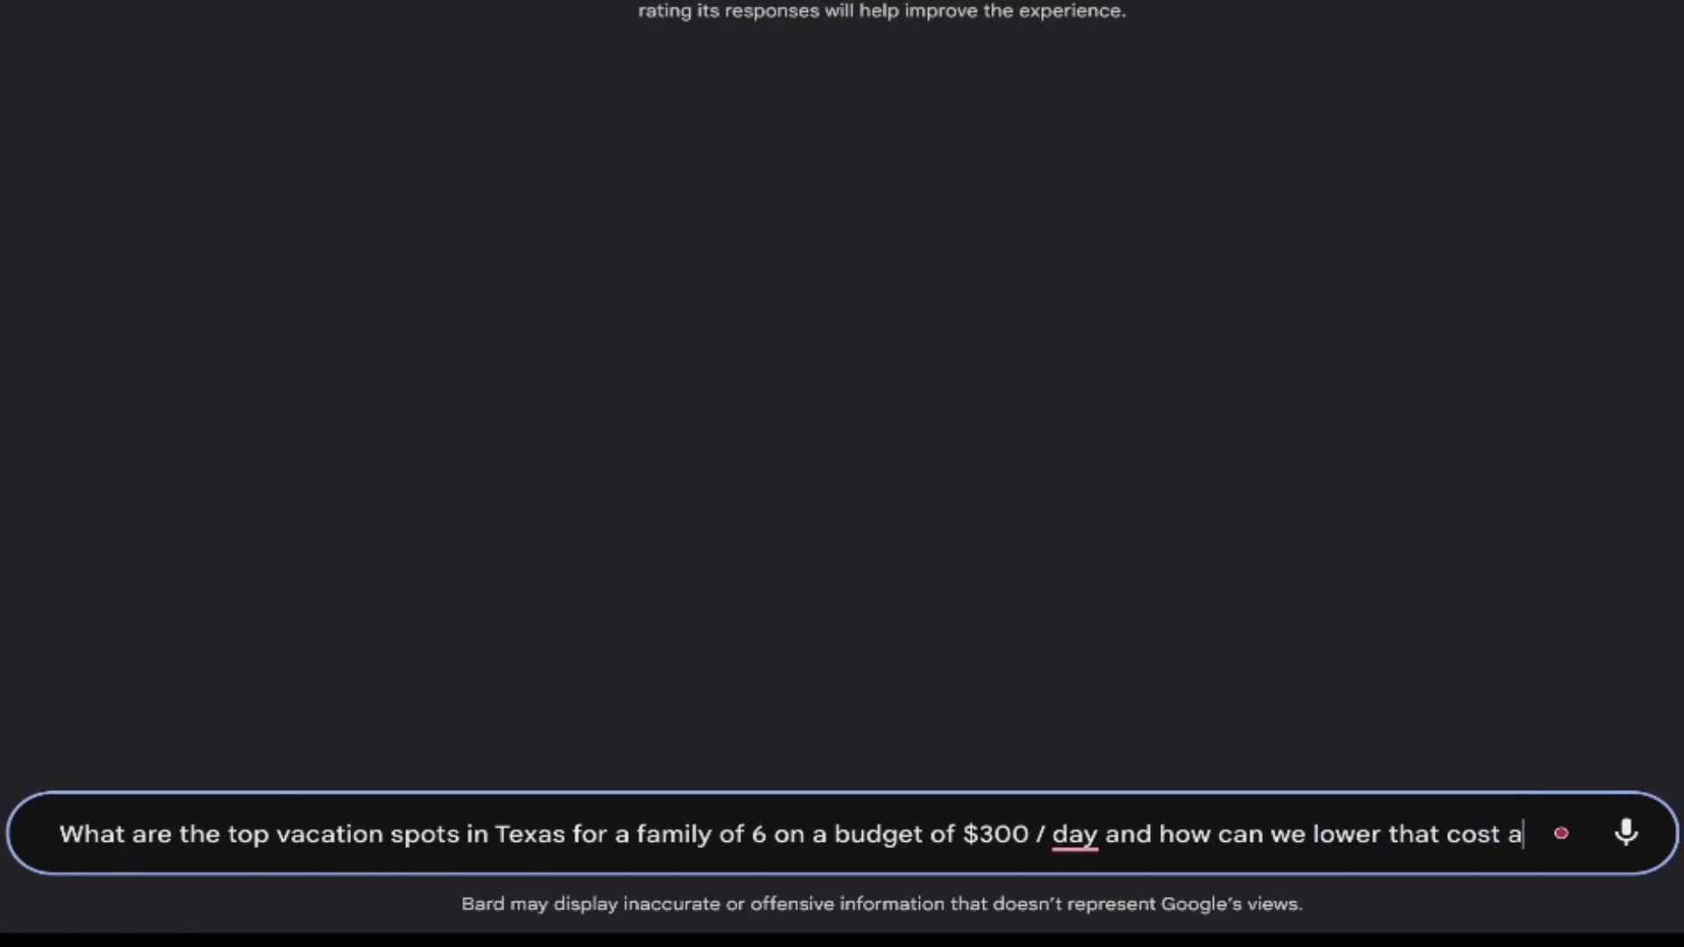
text(even)
text( more)
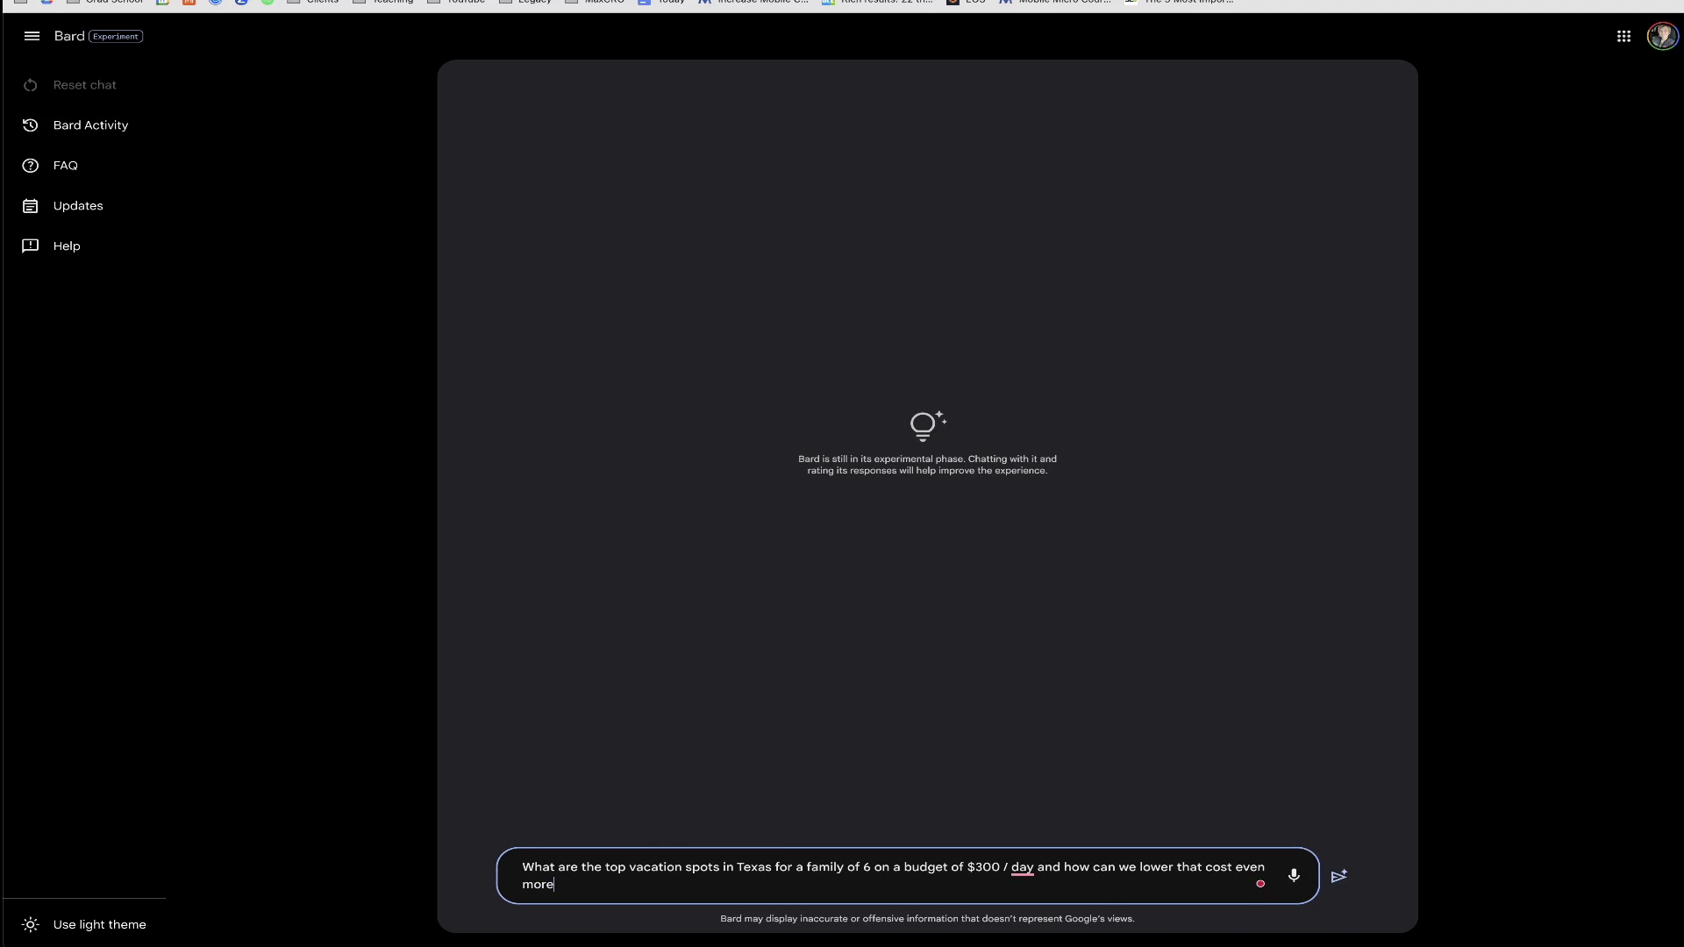
text(?)
key(Return)
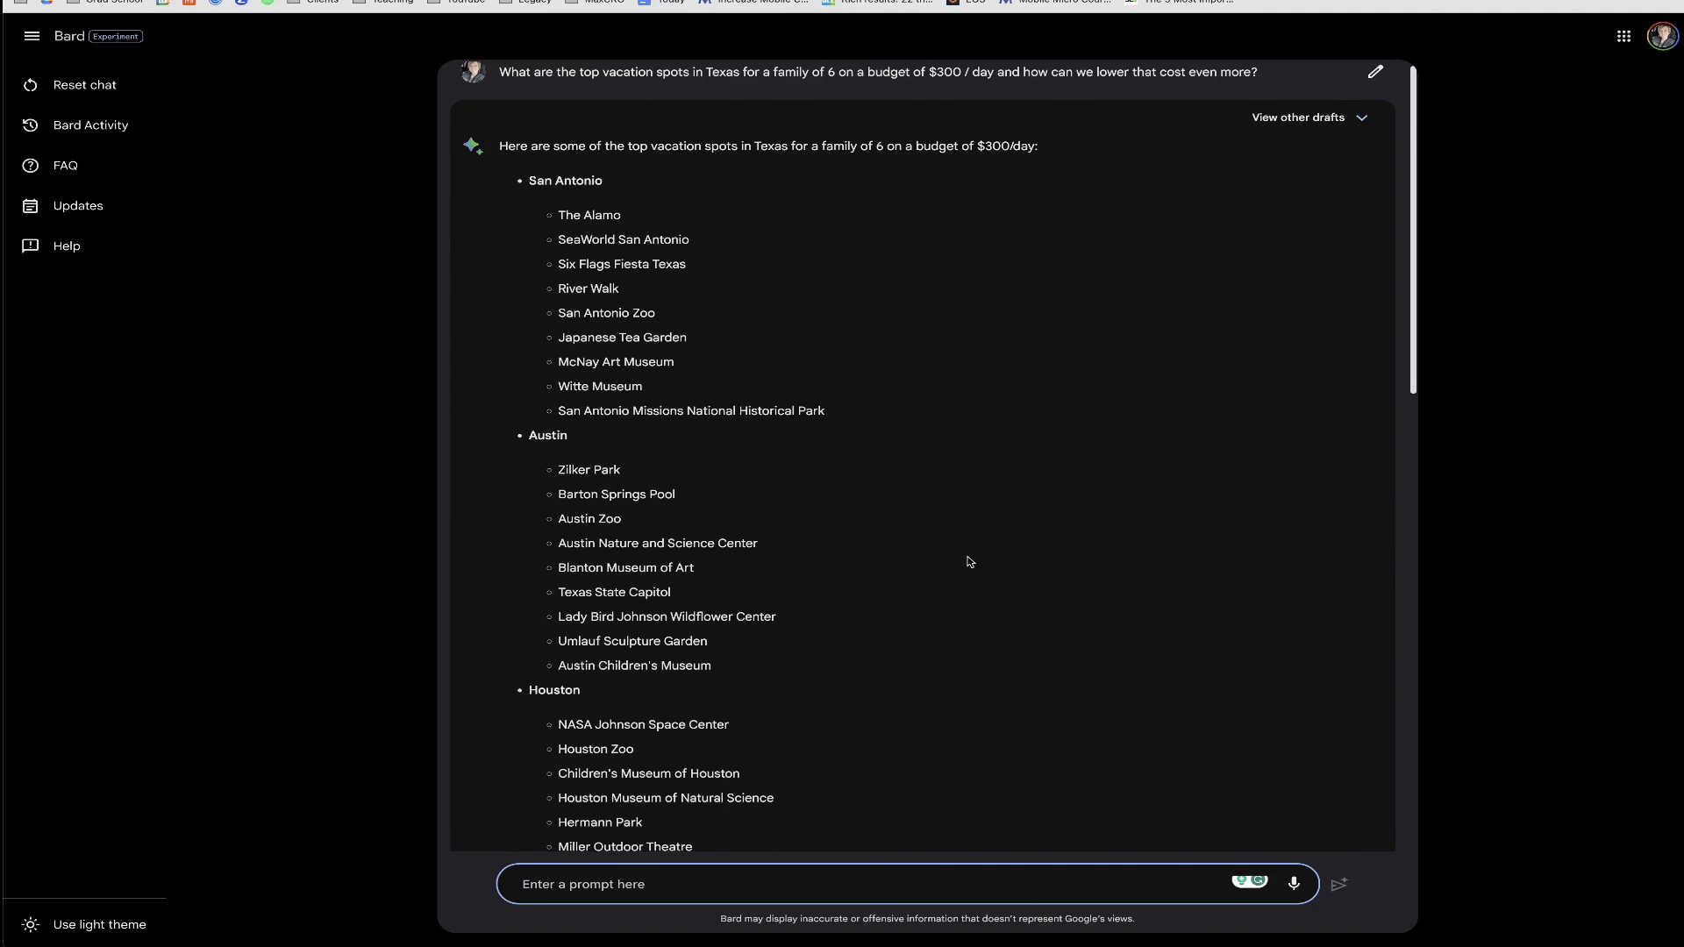
scroll(970, 562, down, 6)
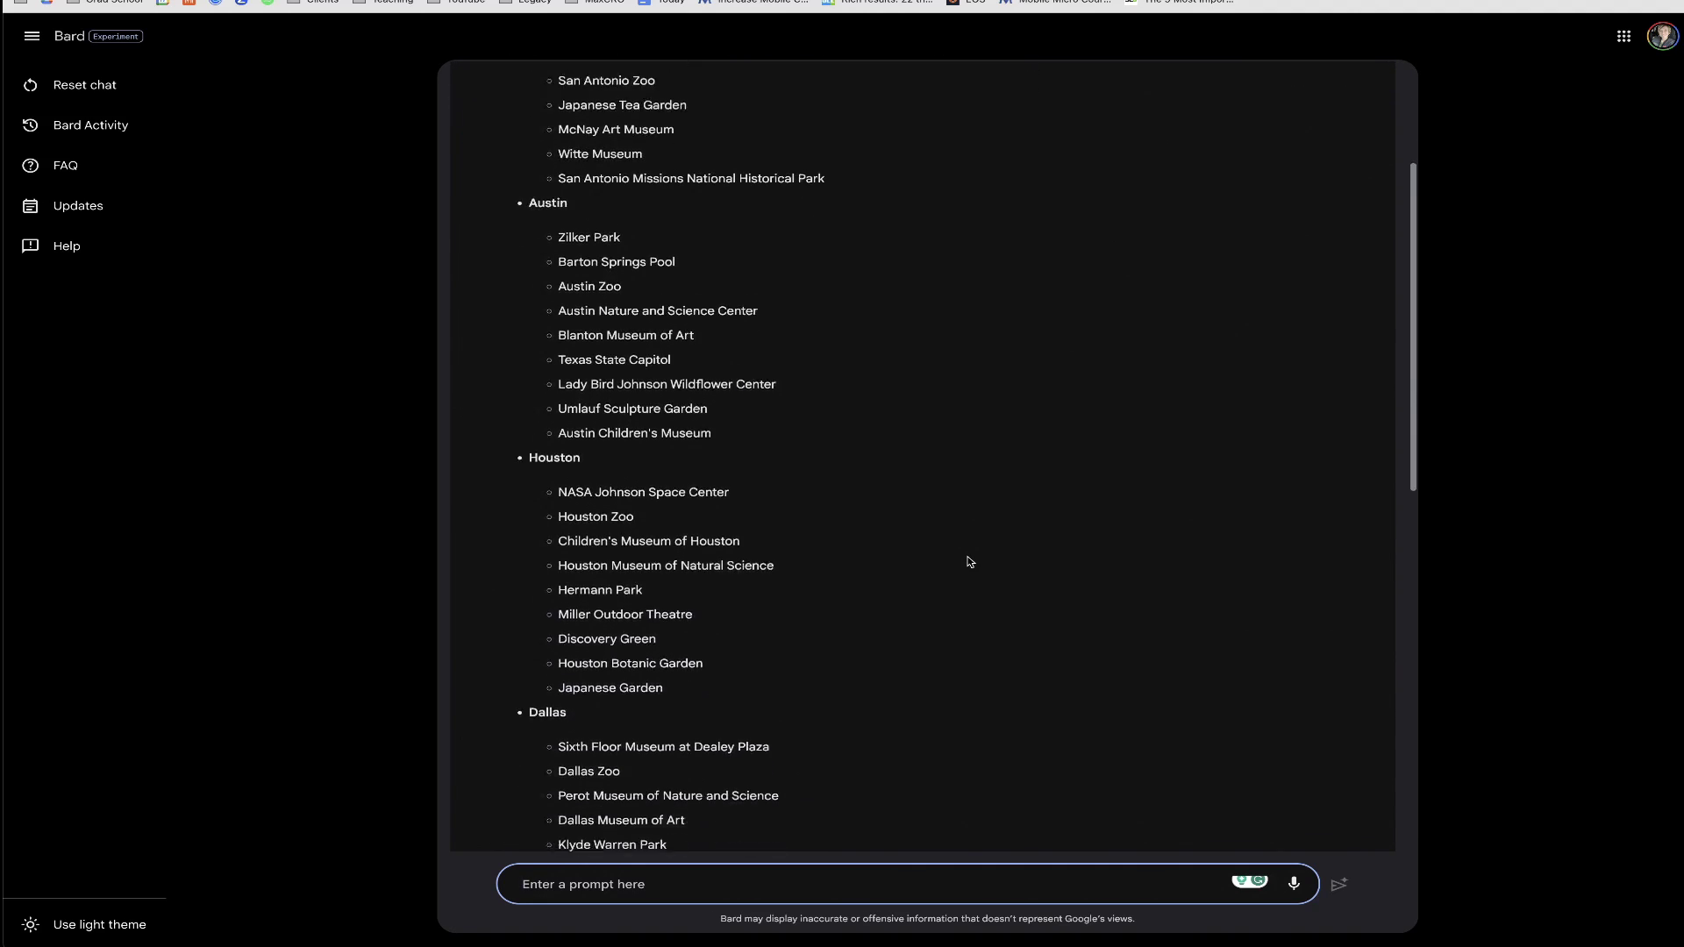
scroll(970, 561, down, 6)
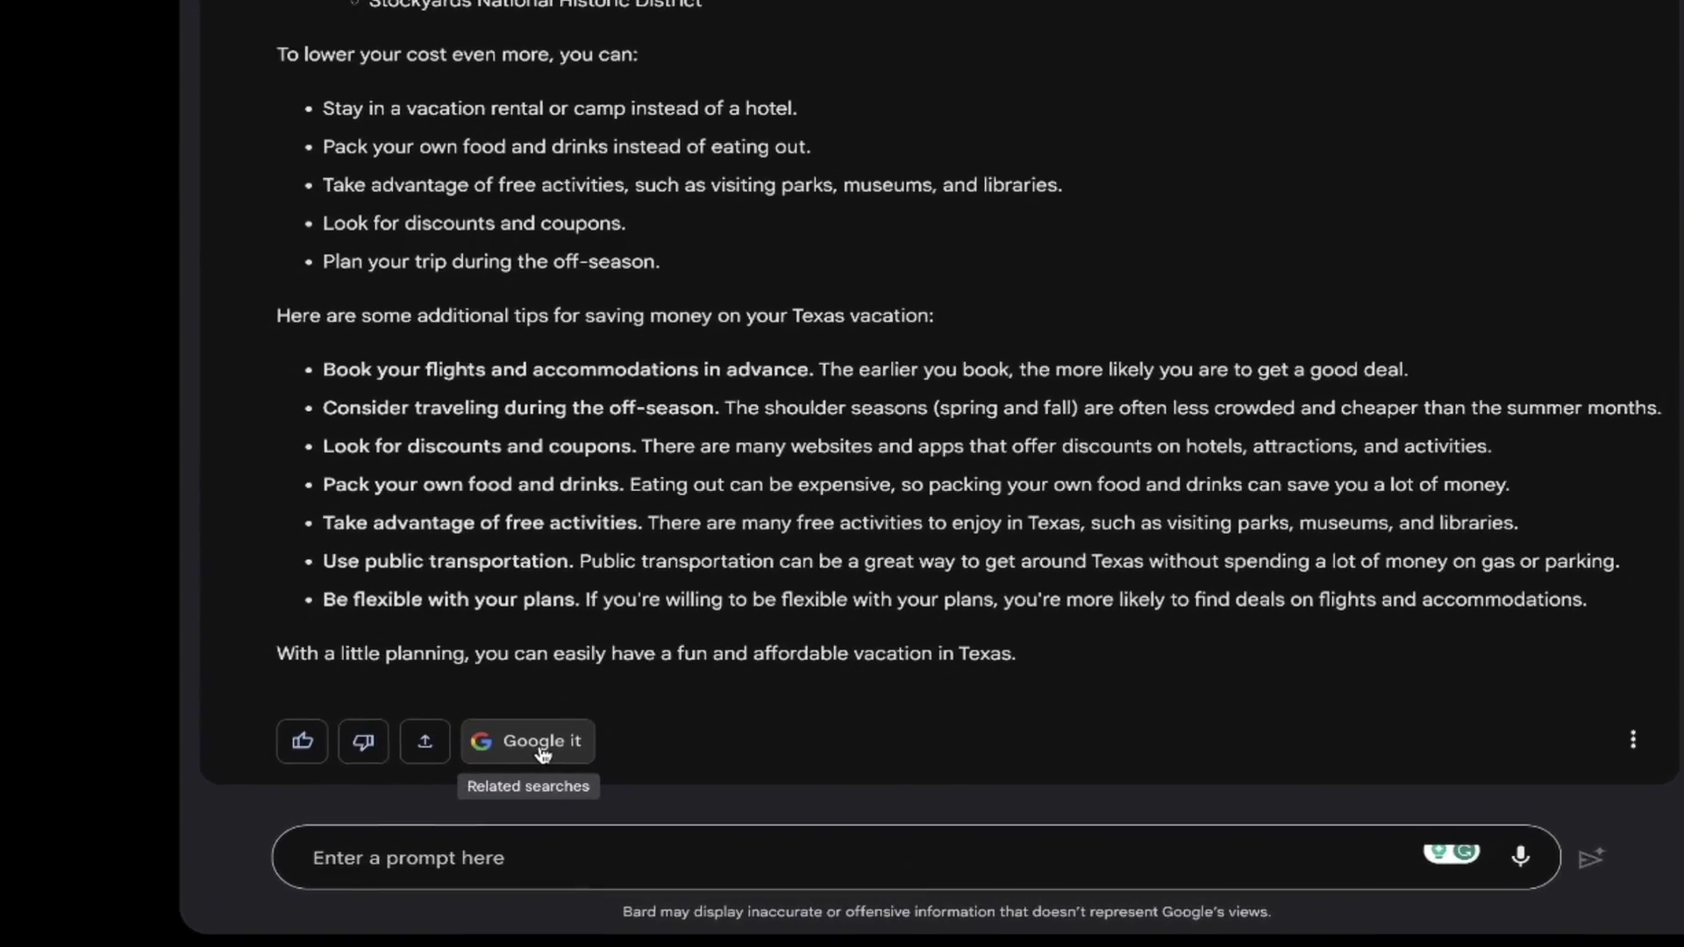
click(481, 724)
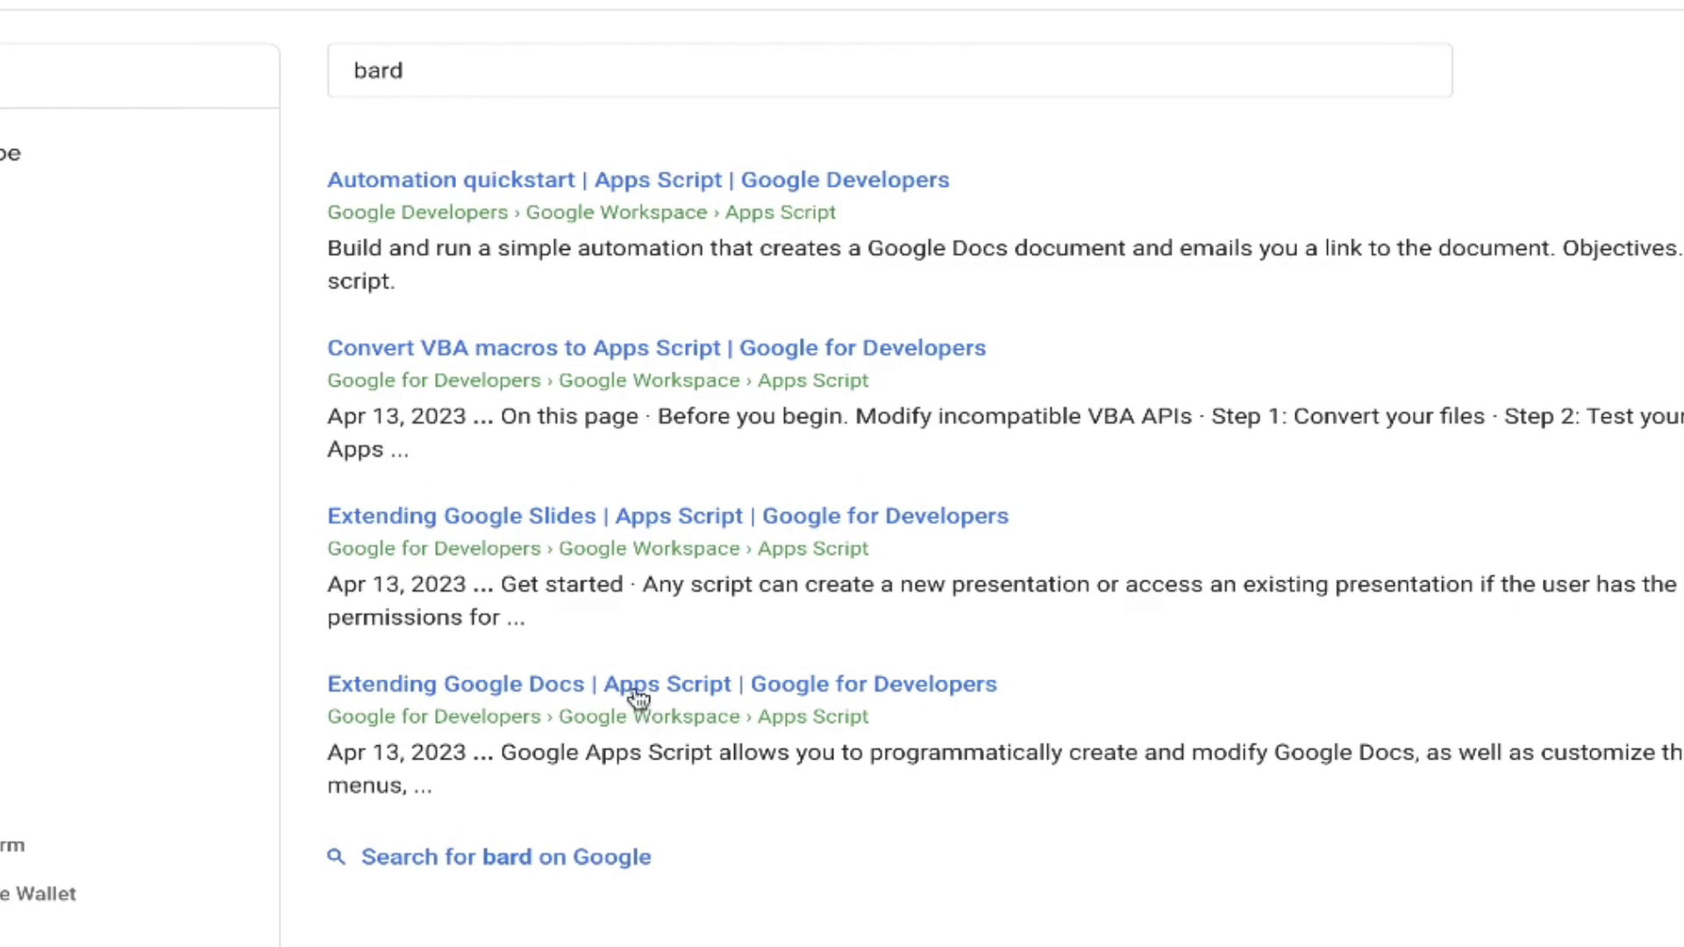
click(520, 81)
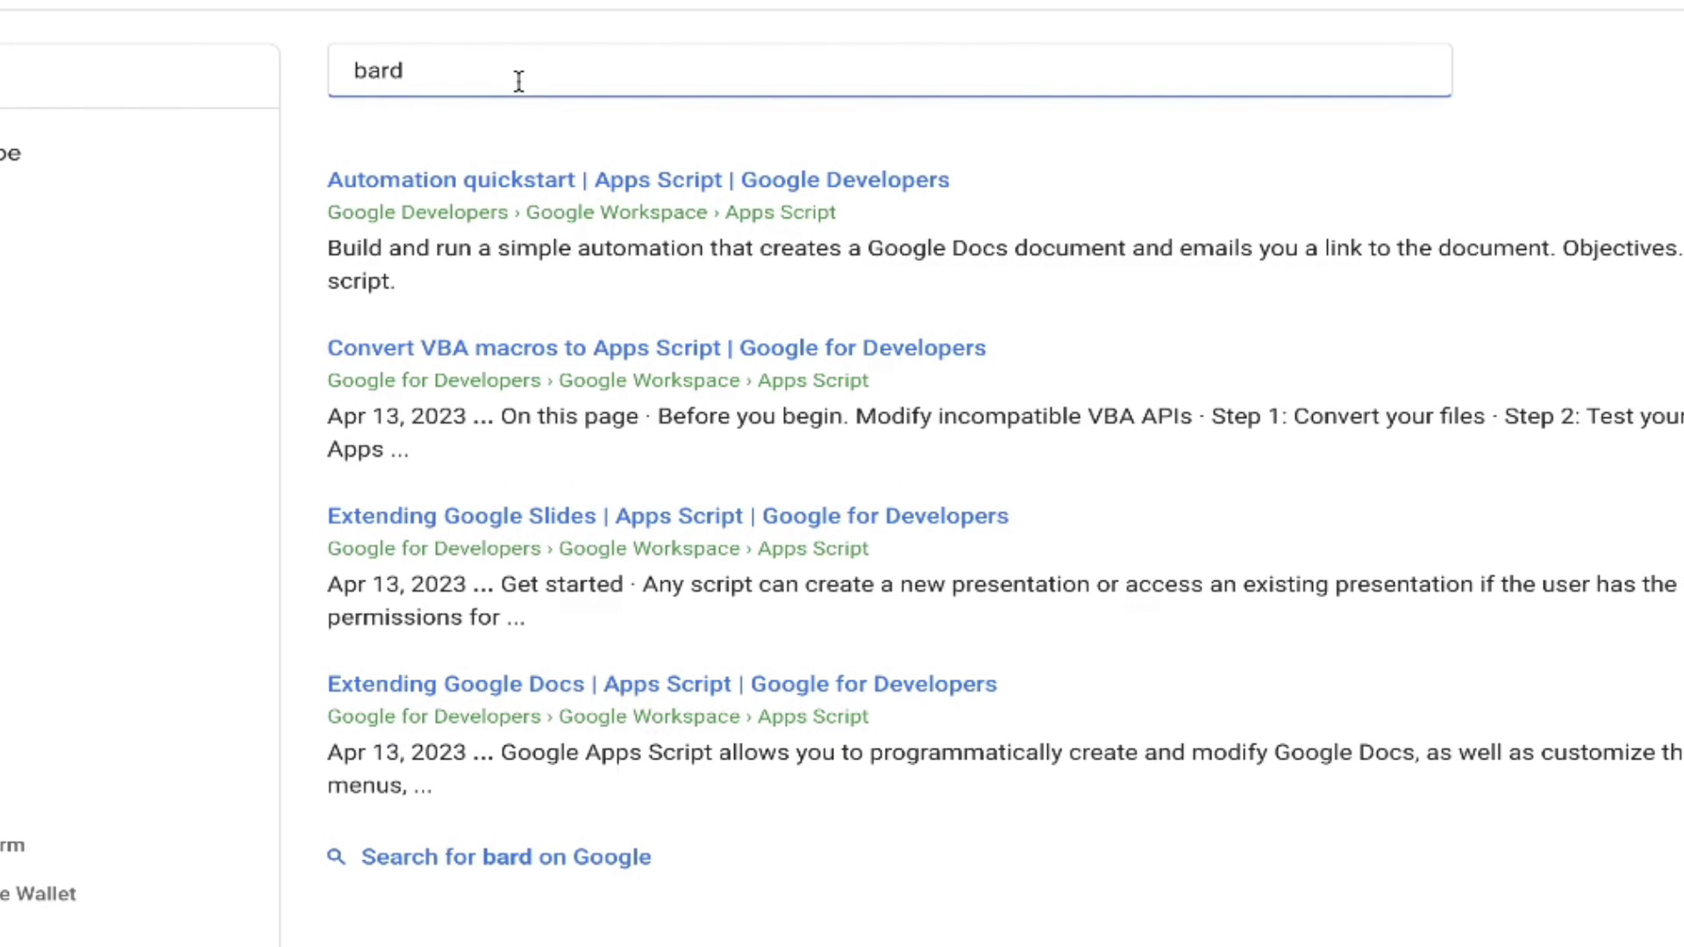
text(for gmail)
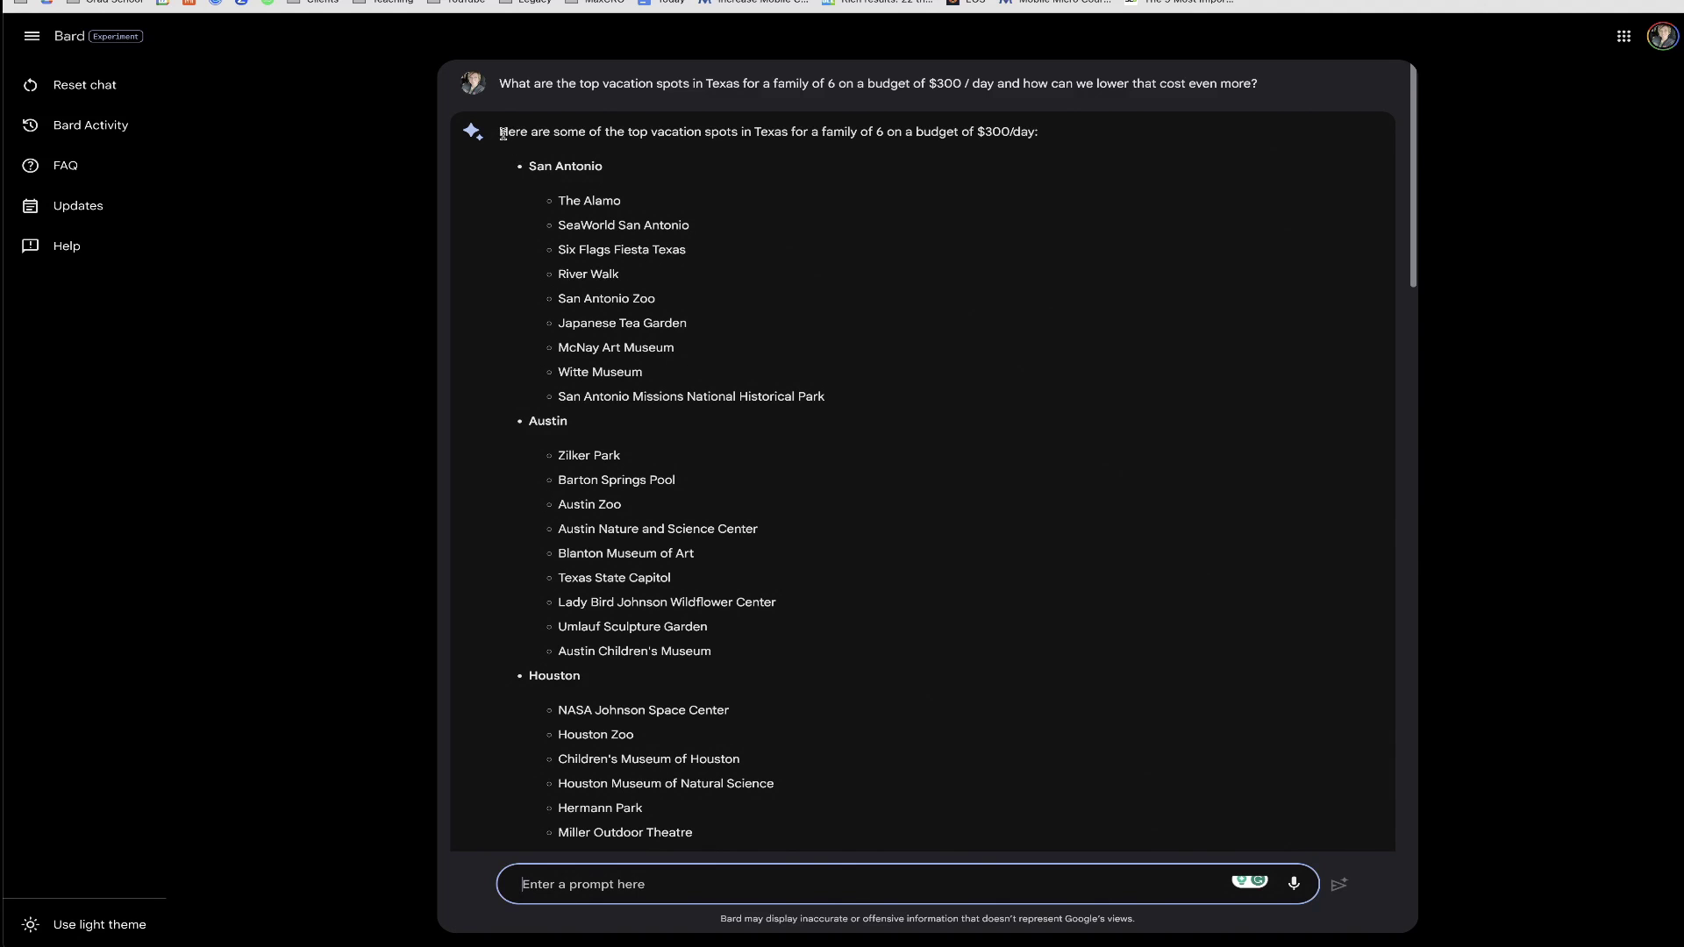
- Export Bard's Texas vacation answer as a Draft in Gmail
drag(503, 134, 616, 568)
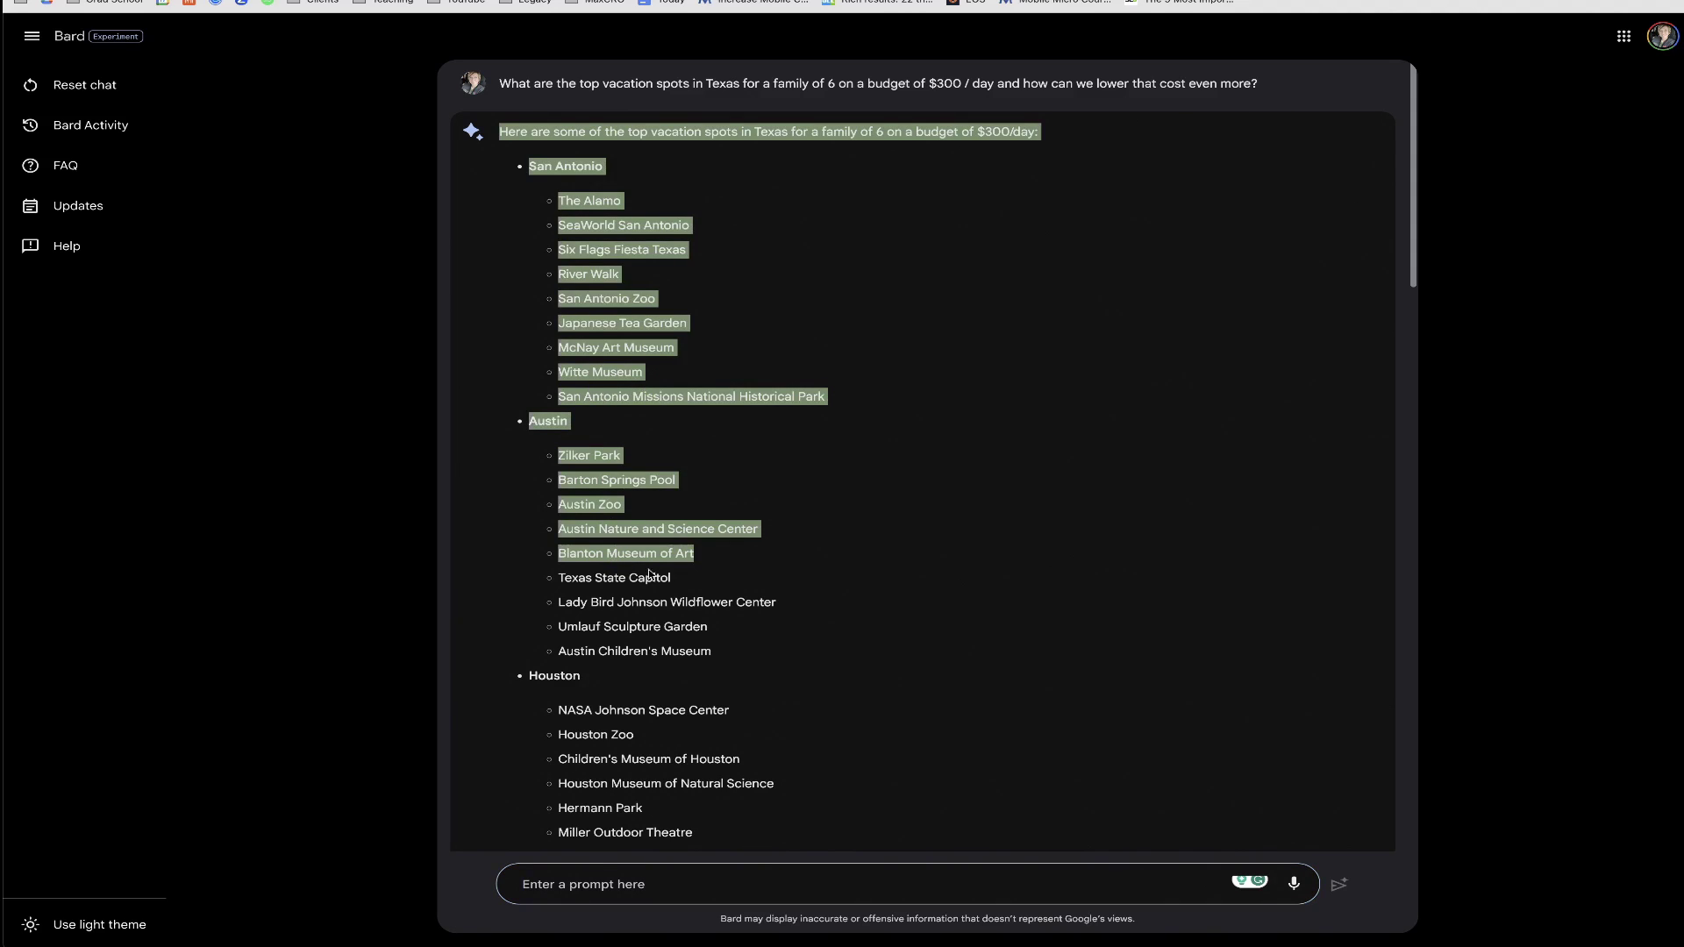
click(693, 594)
scroll(712, 586, down, 5)
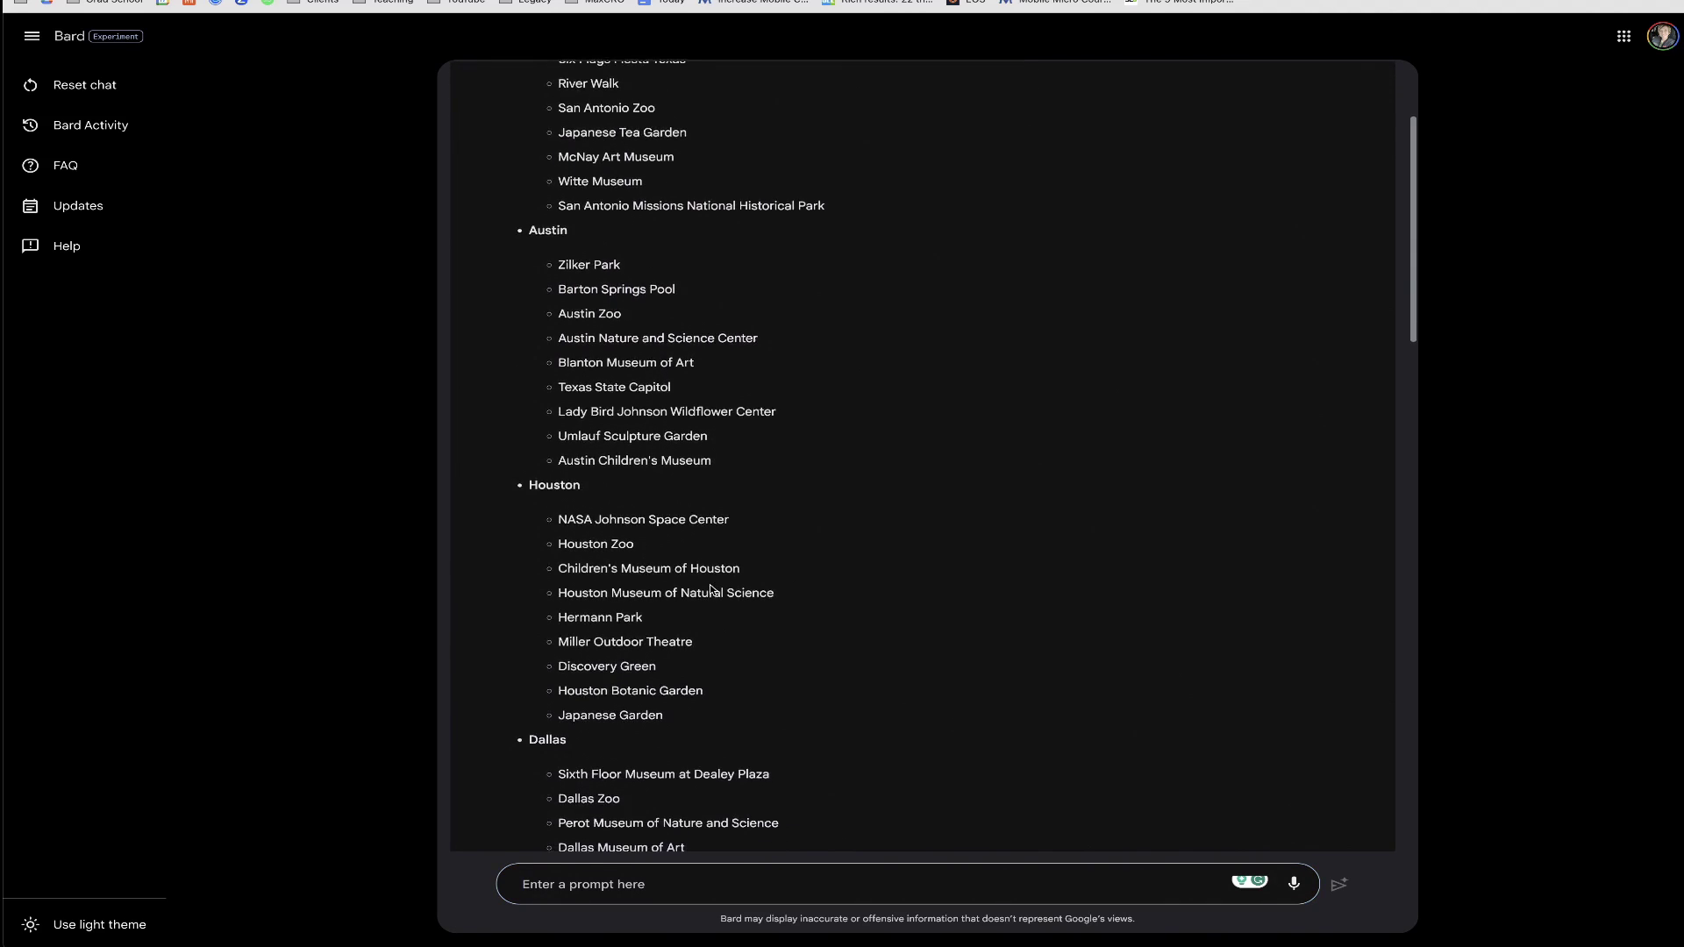
scroll(710, 585, down, 10)
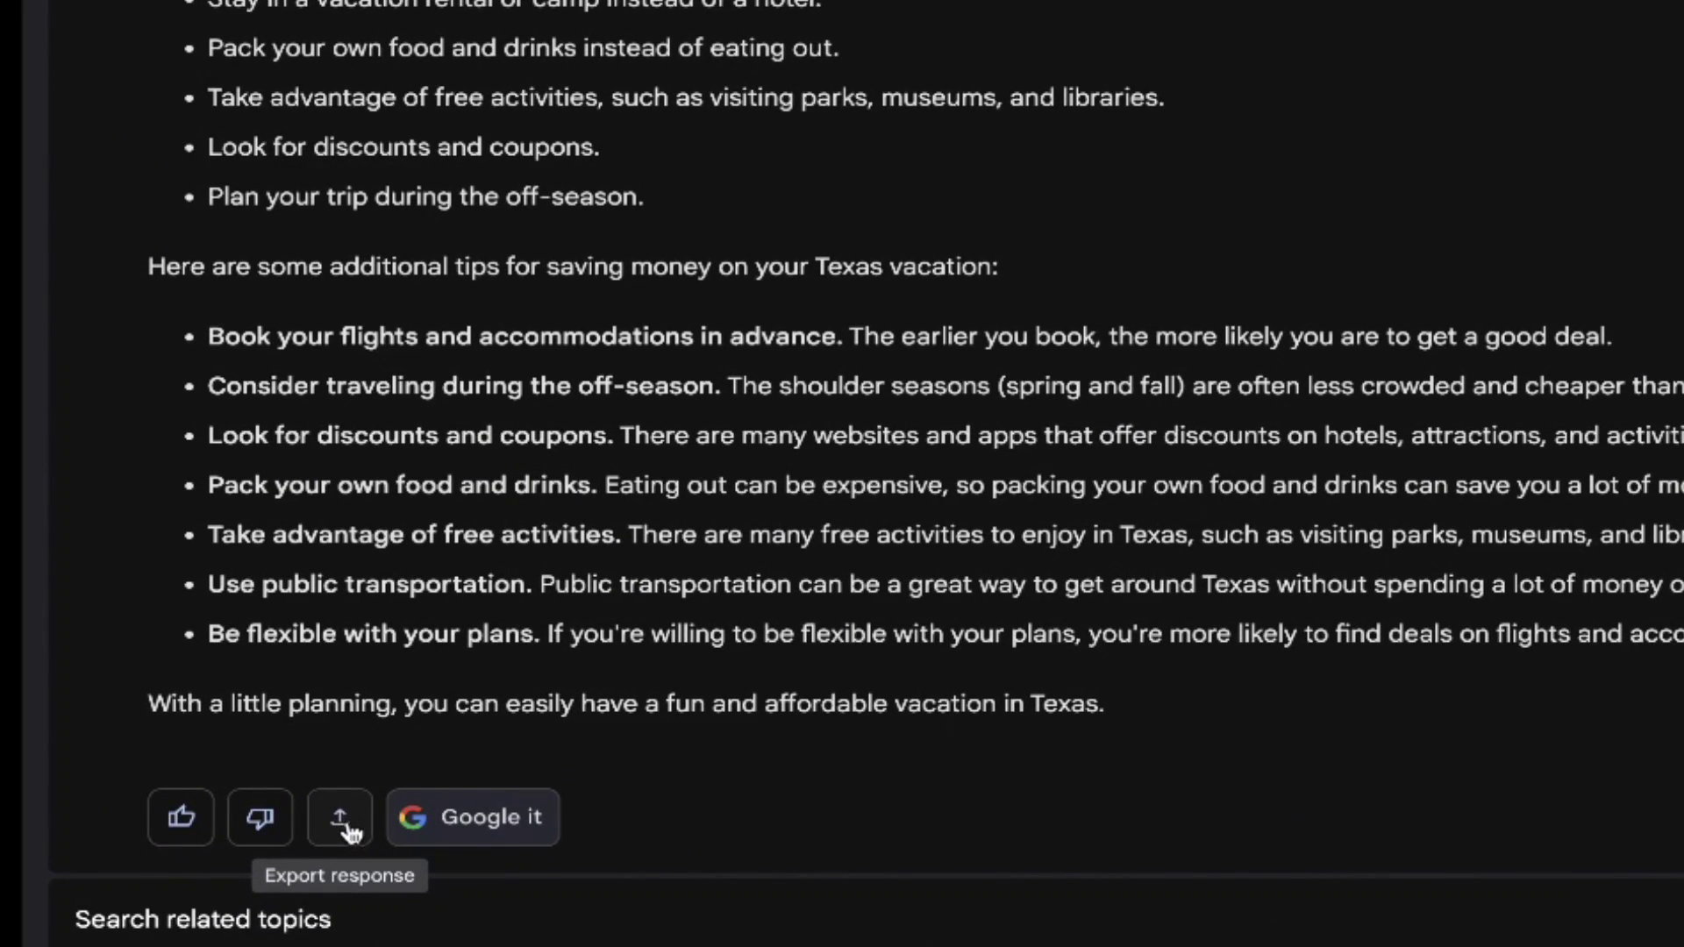
click(342, 823)
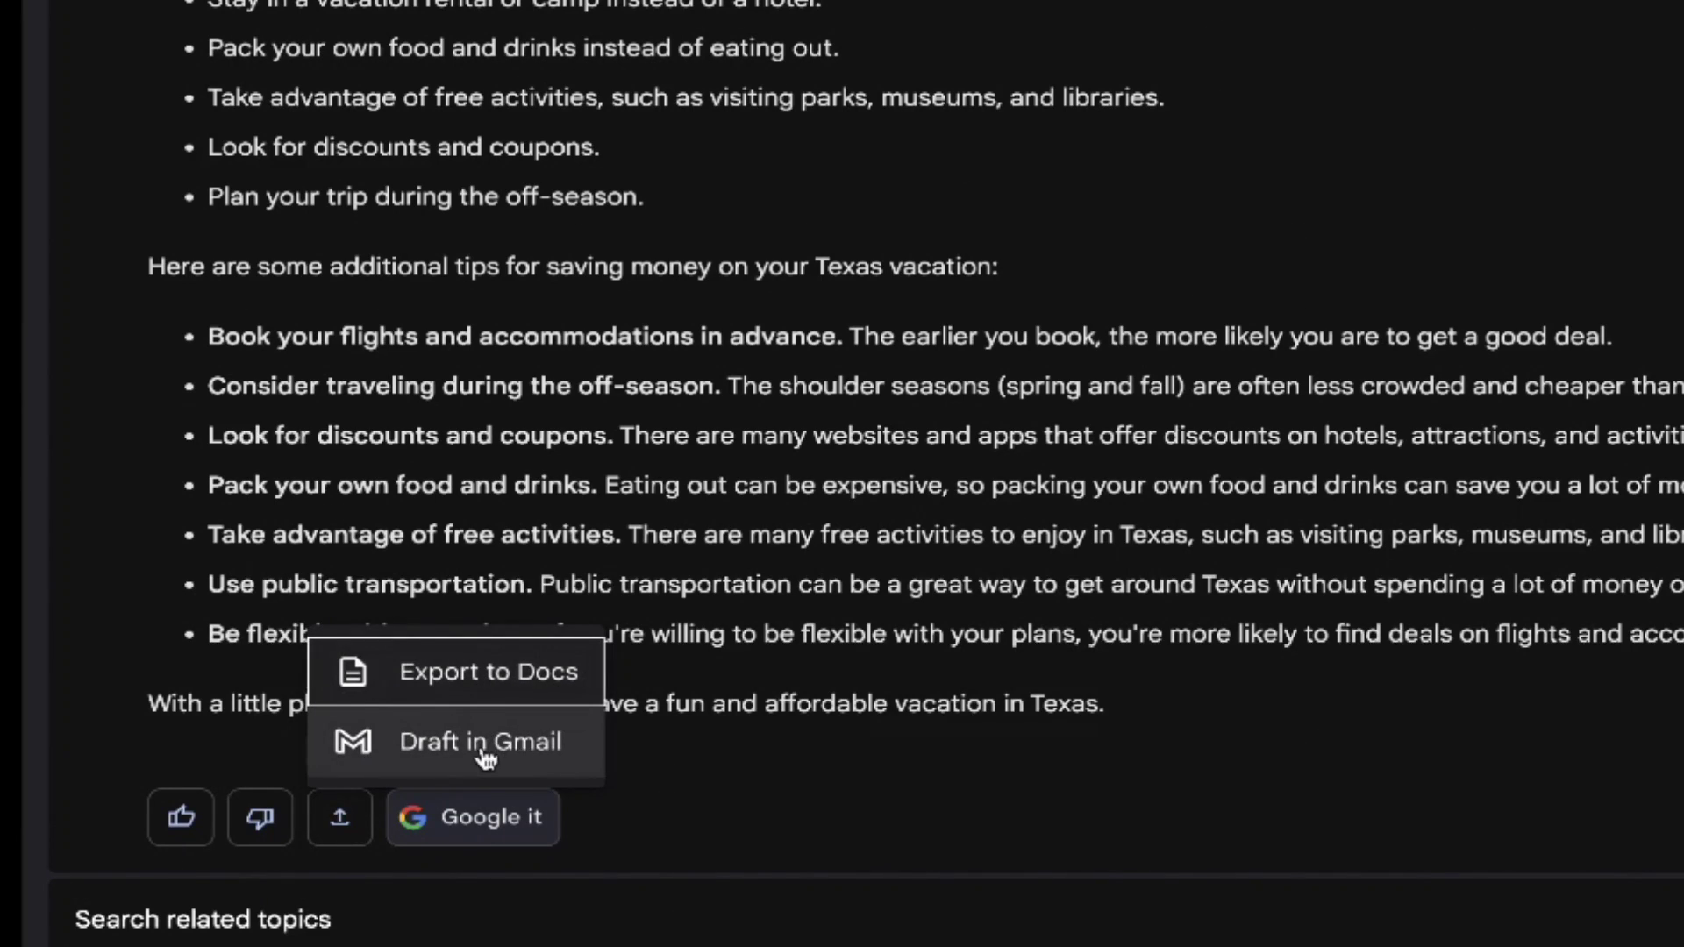
click(518, 754)
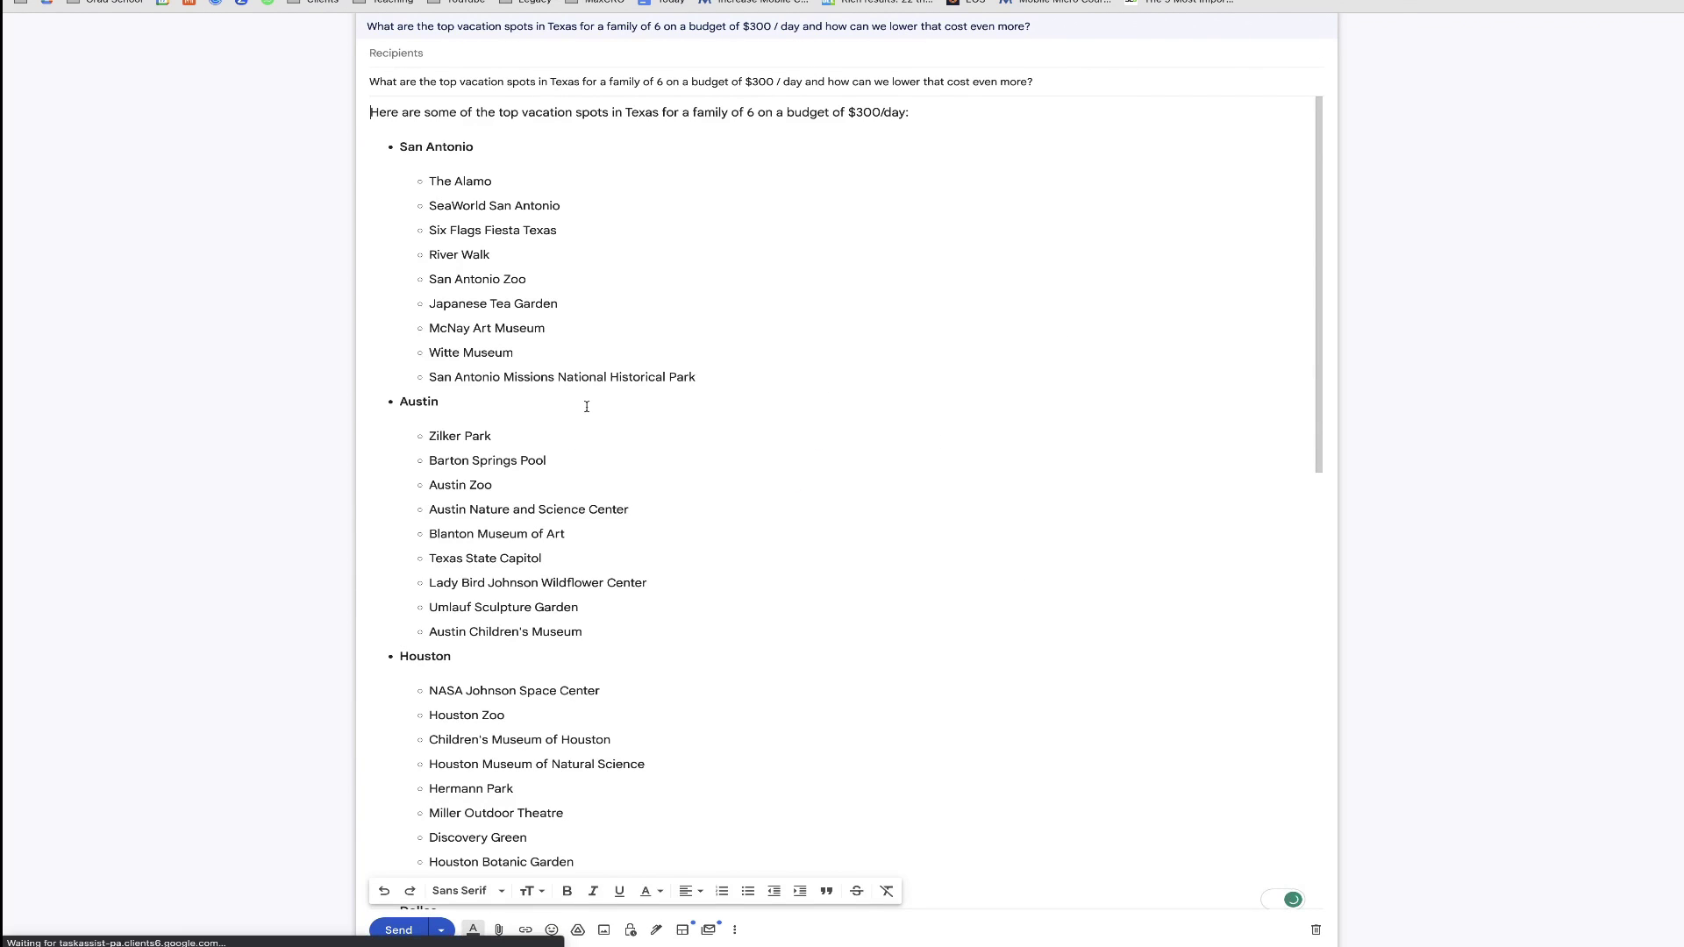
- Activate the To field of the Gmail draft to add a recipient
click(421, 53)
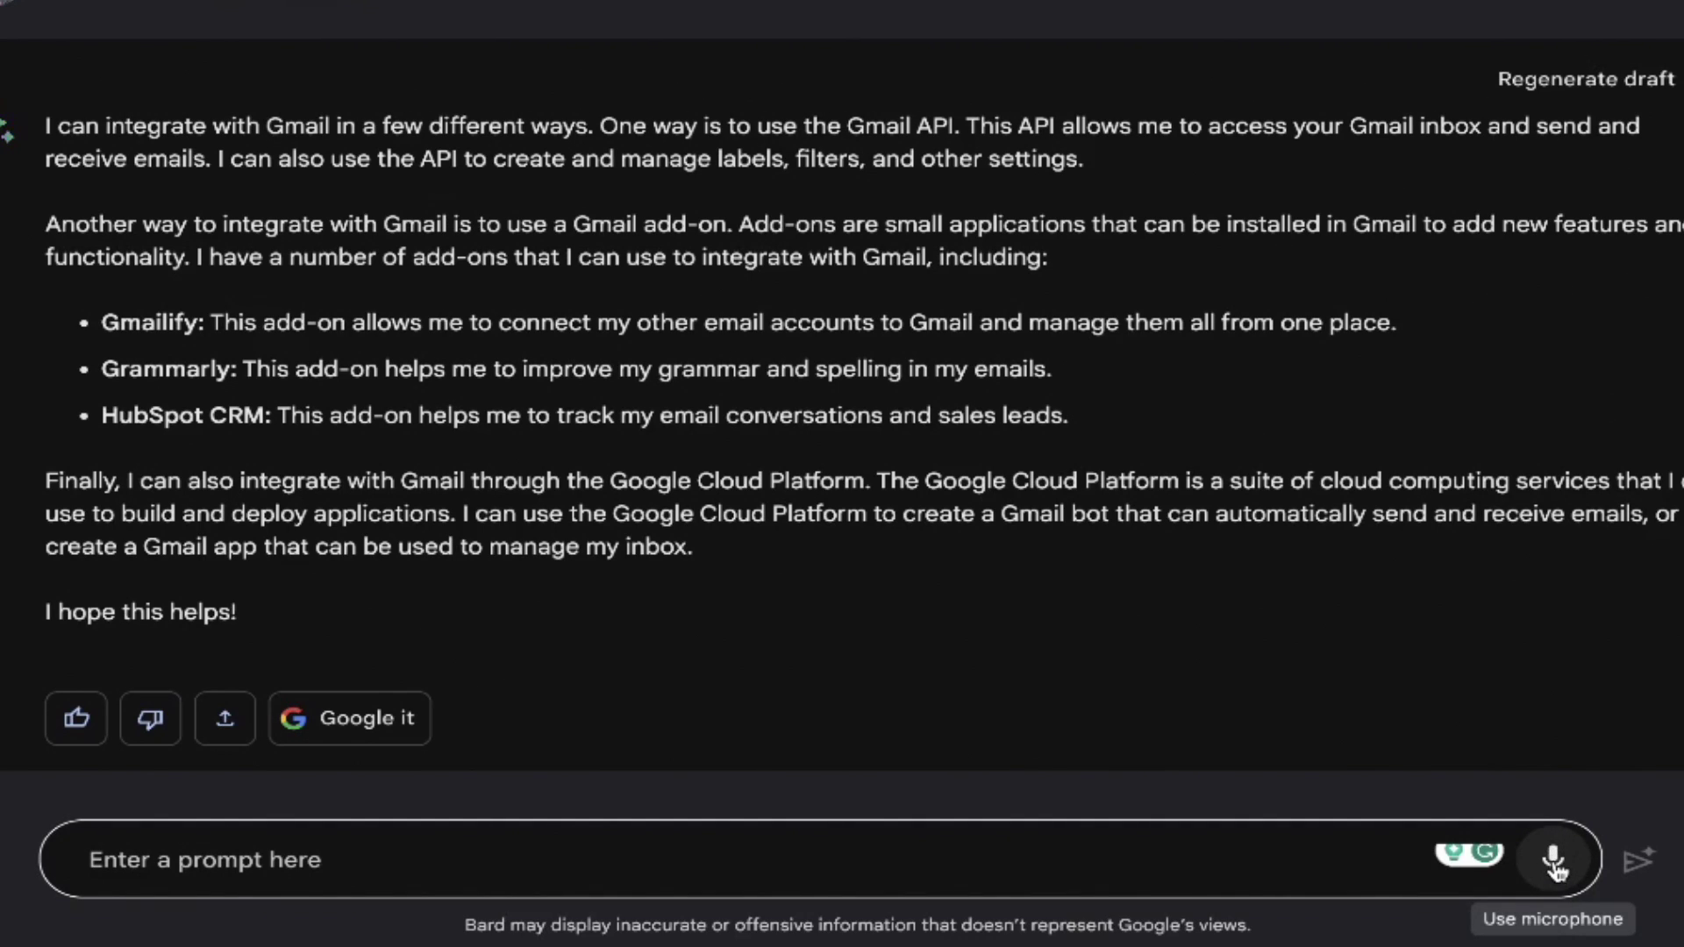
- Submit the five-easy-steps Facebook small-business question to Bard, started via the microphone
click(1553, 862)
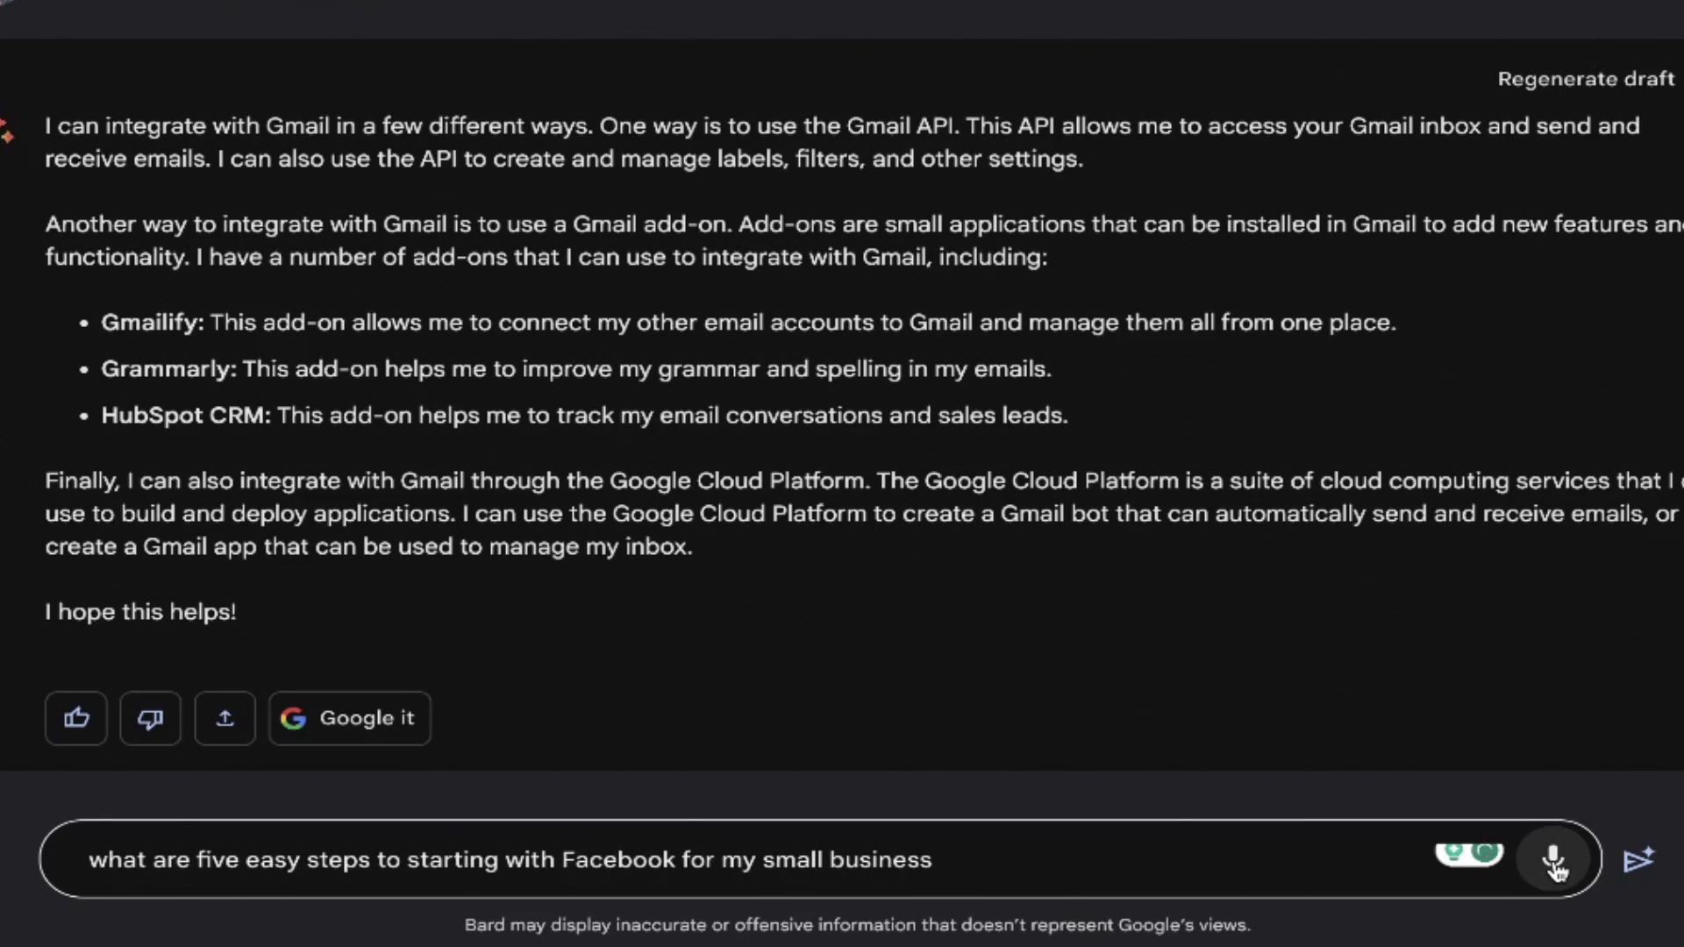
click(1641, 862)
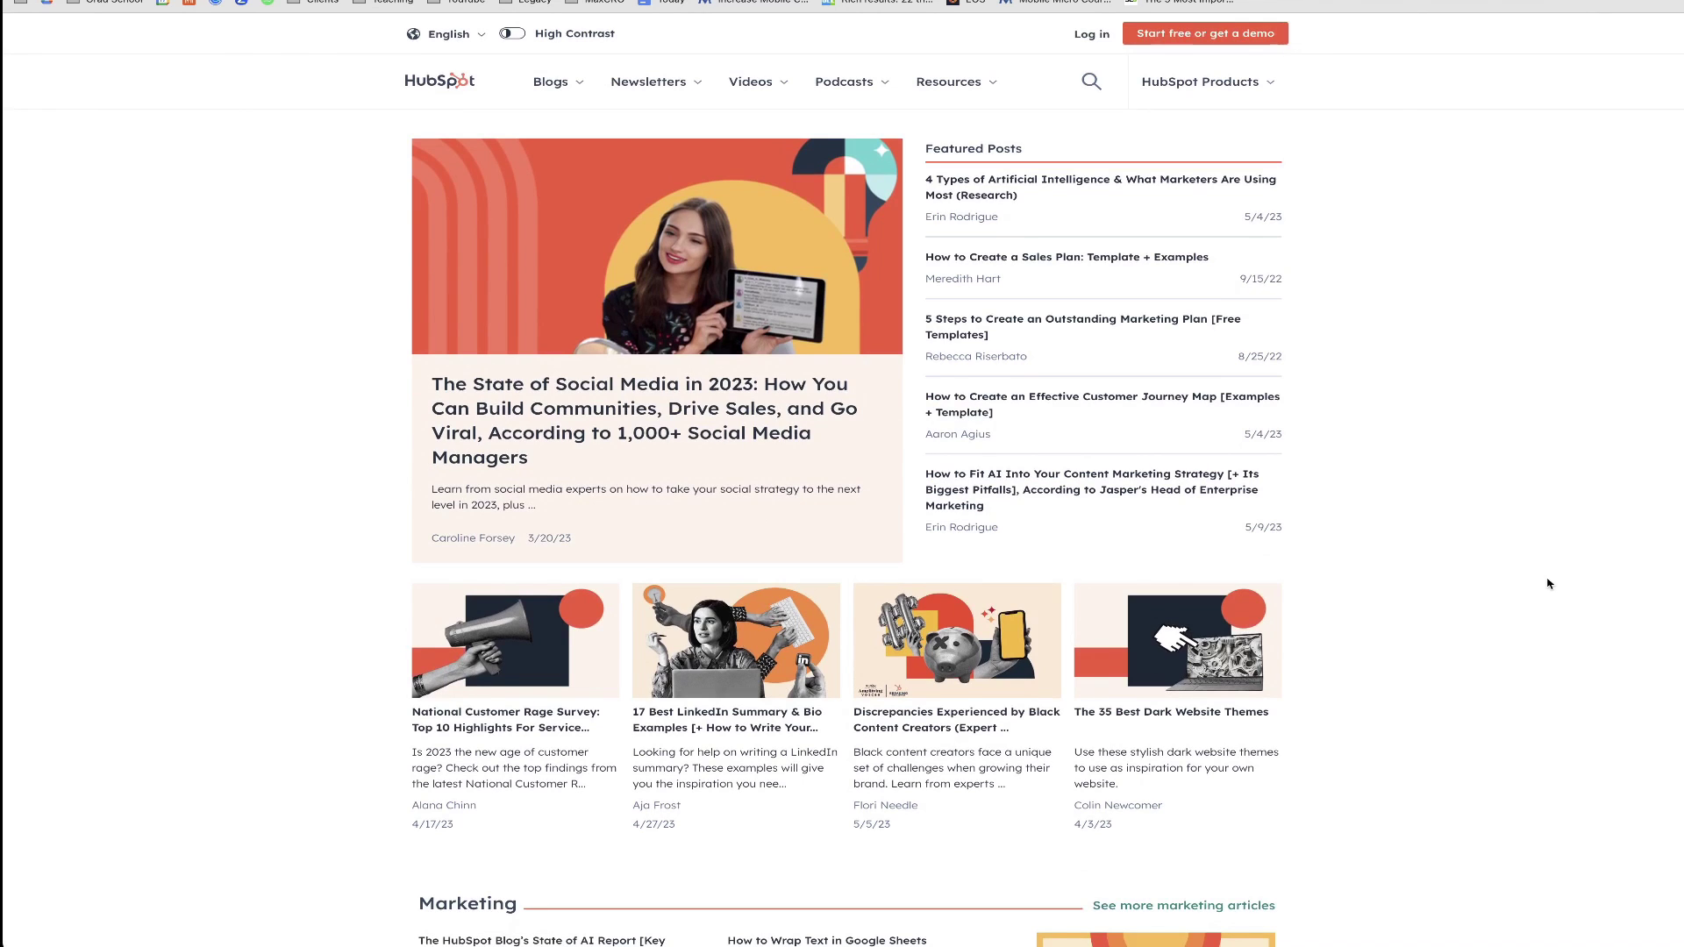
- Open the HubSpot Marketing article 'How to Write an Effective Email' and read through it
scroll(1548, 583, down, 5)
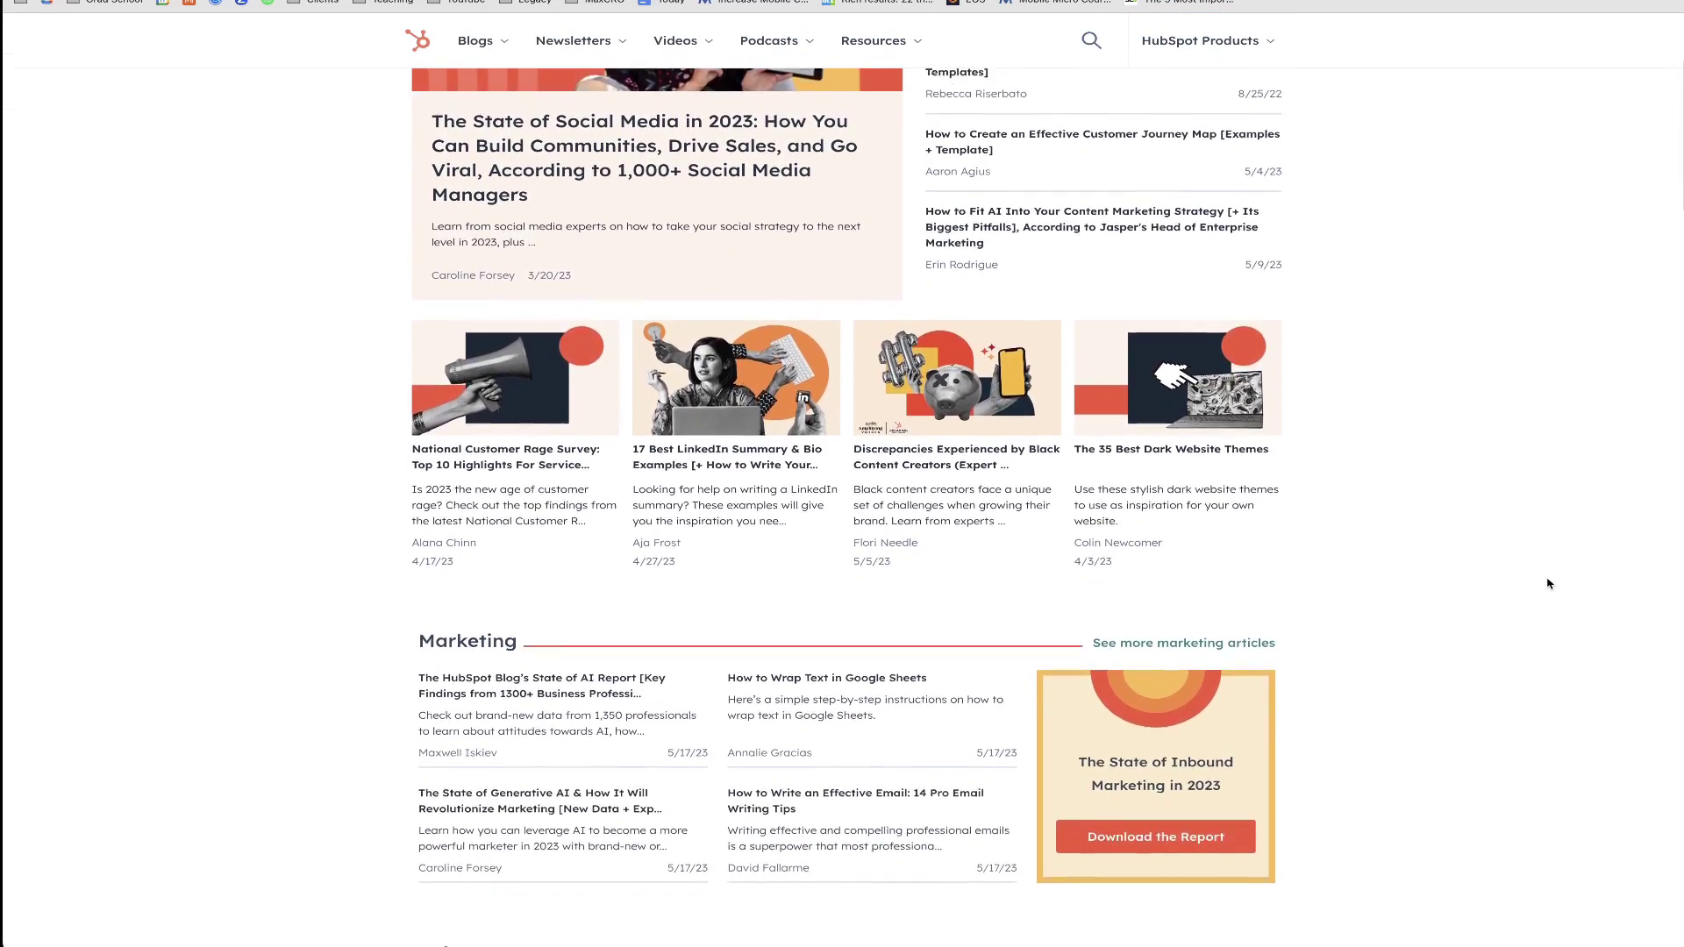
scroll(1548, 583, down, 2)
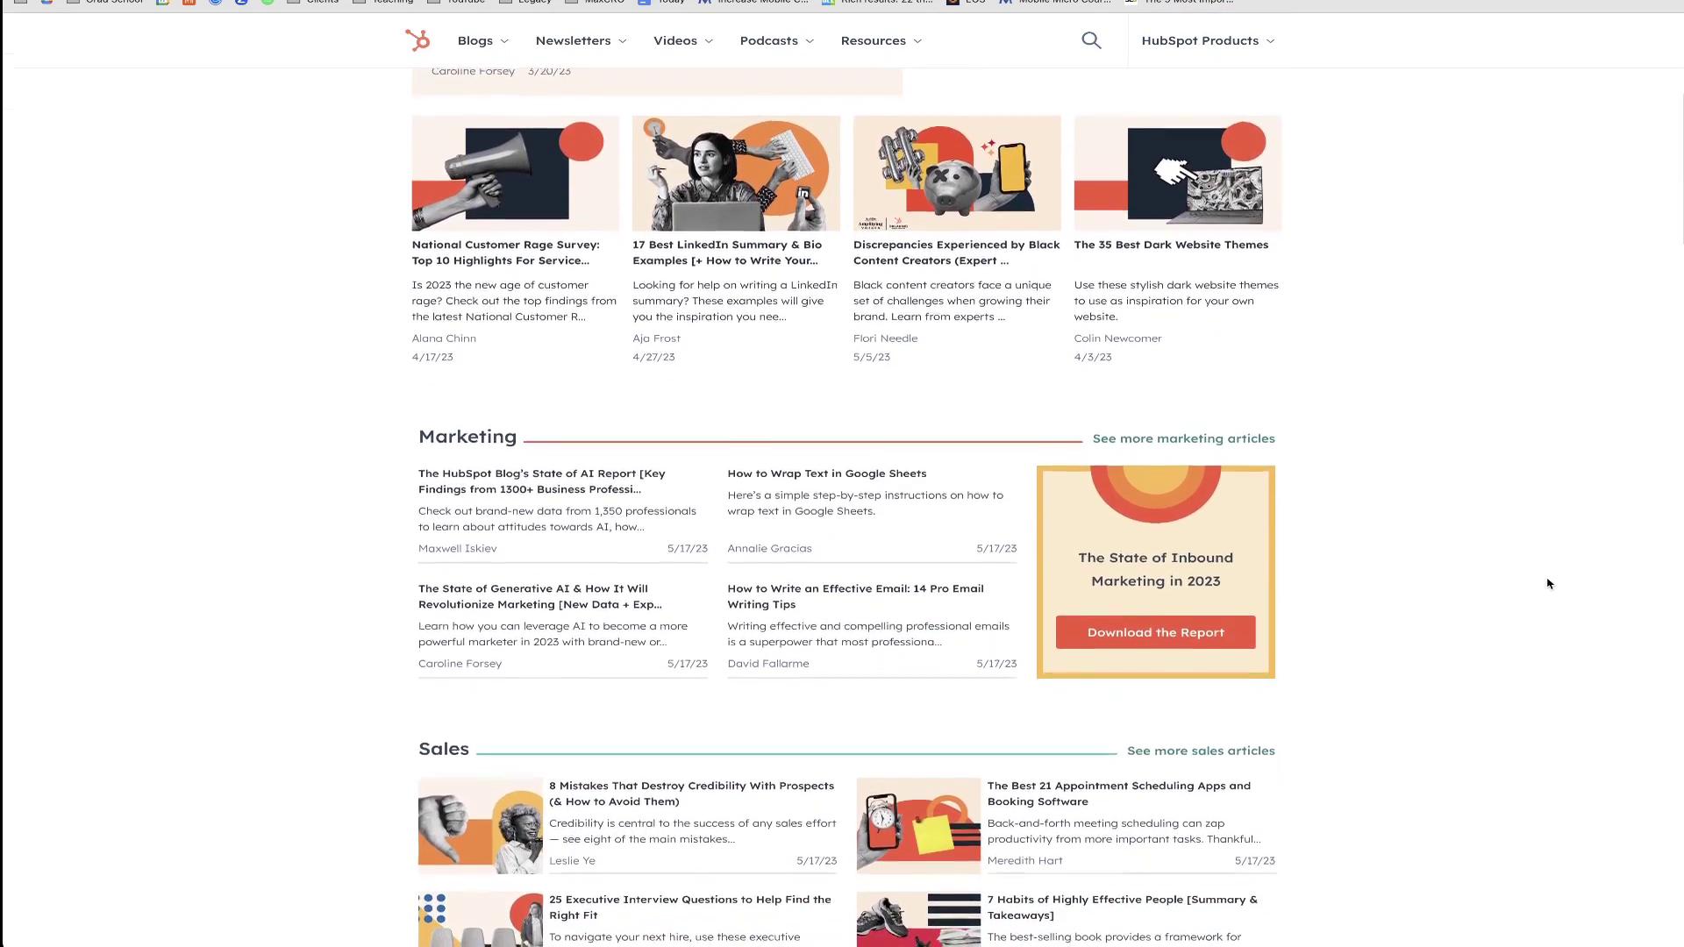
click(778, 604)
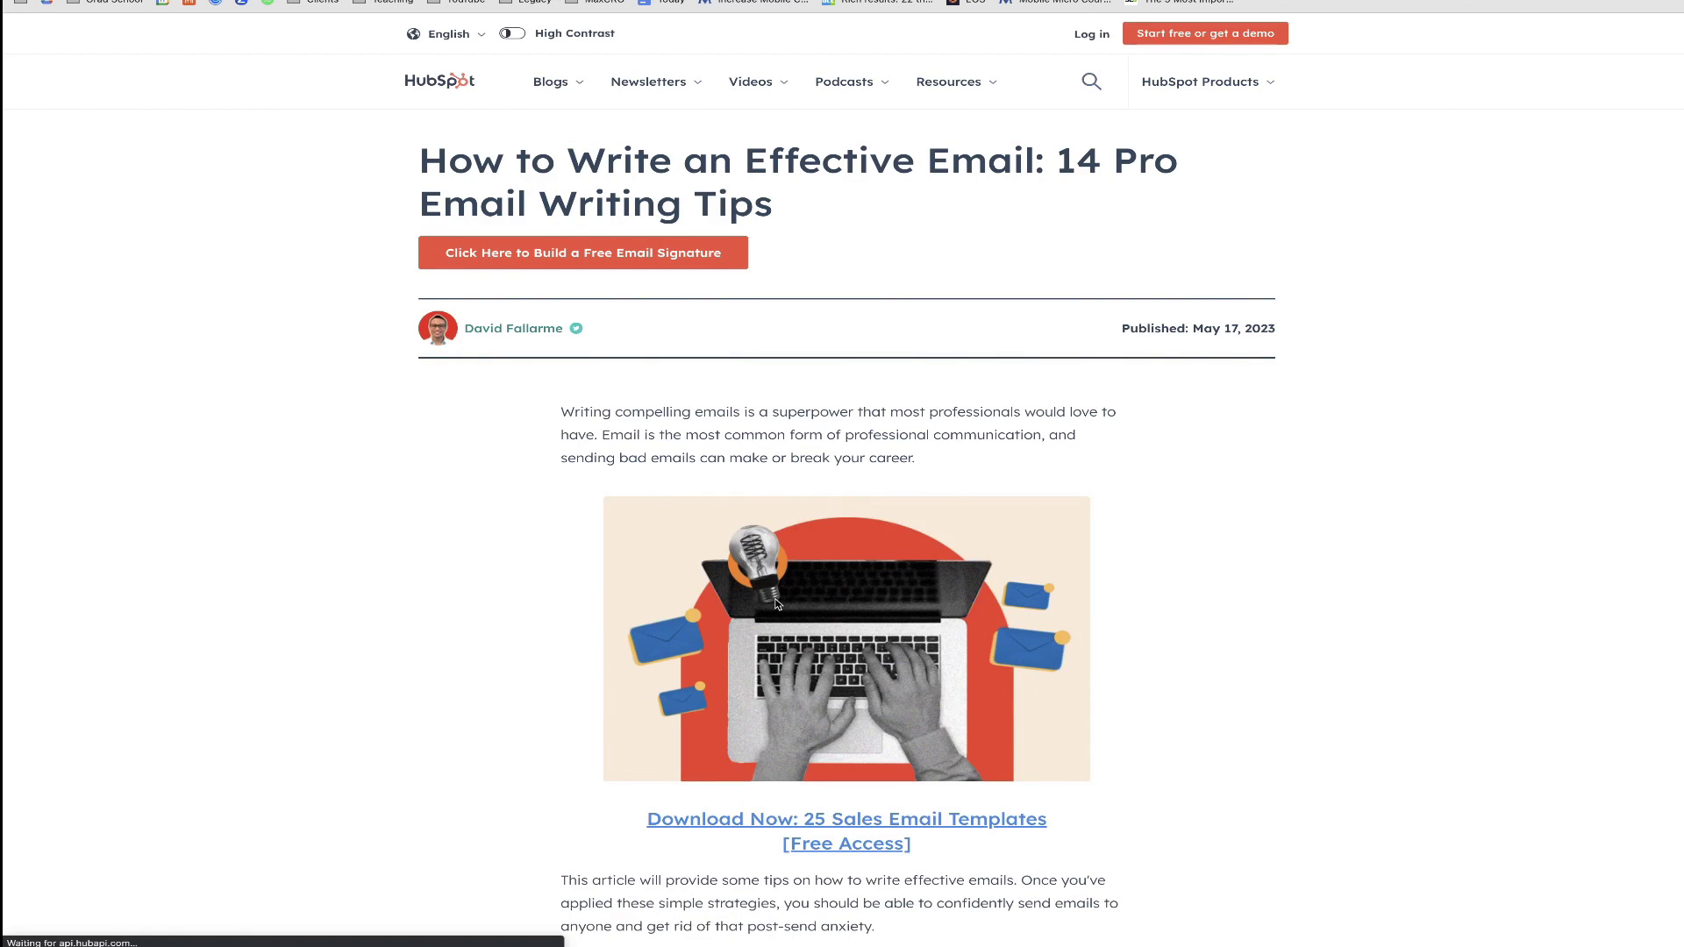
scroll(776, 603, down, 15)
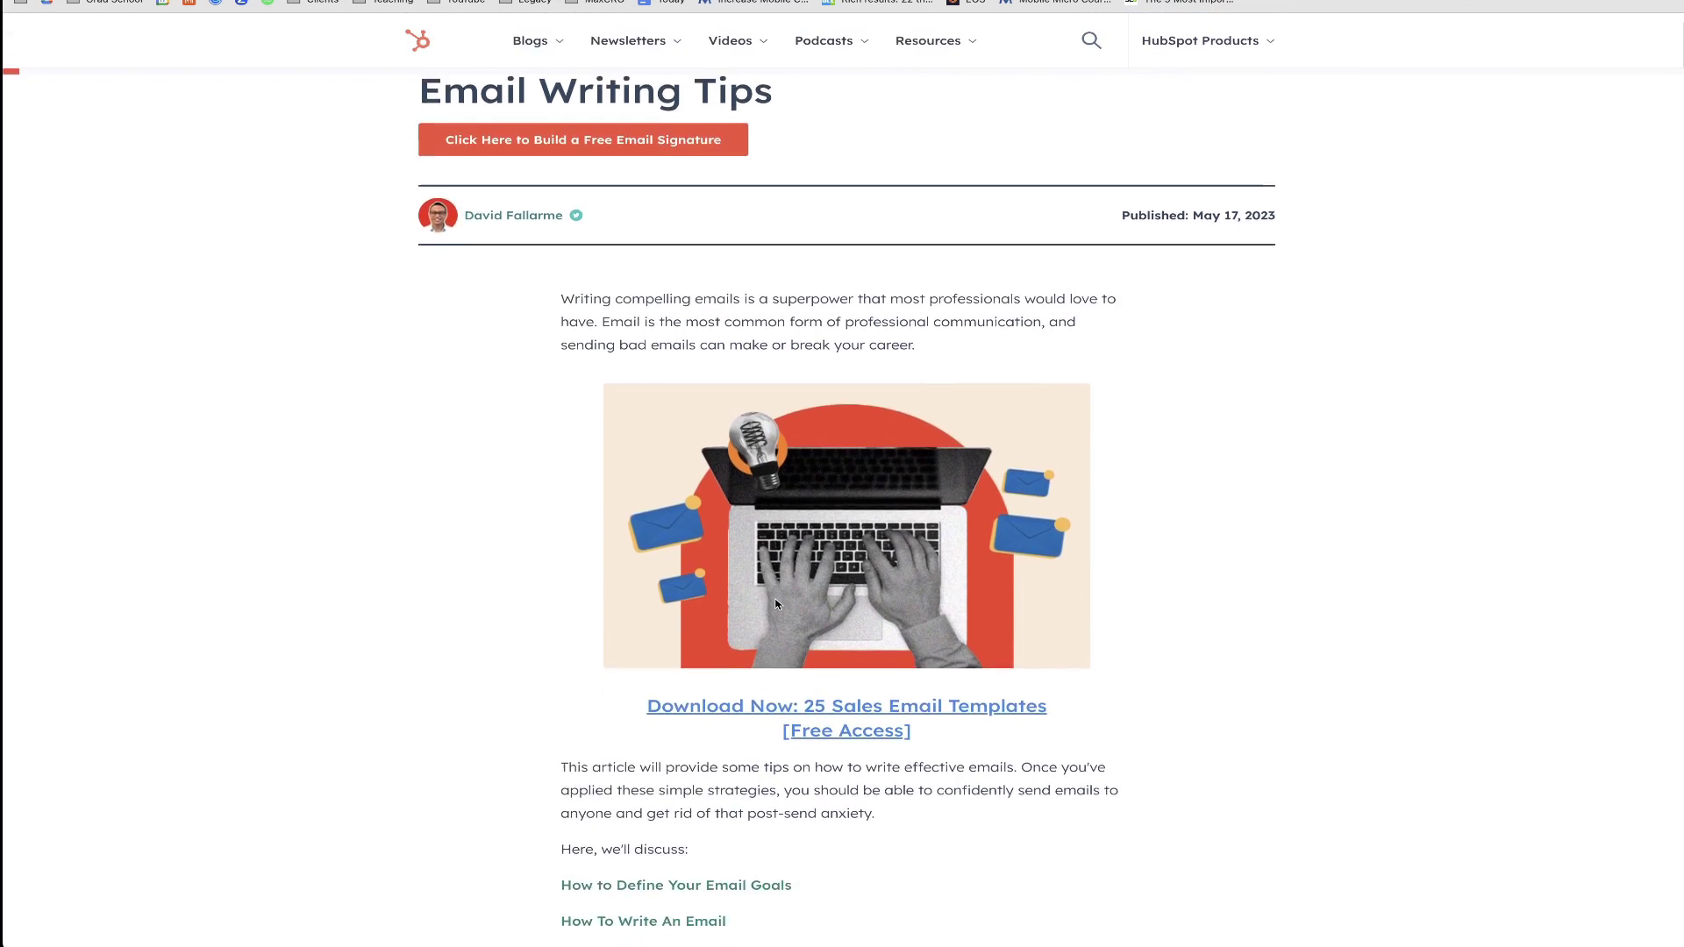
scroll(776, 604, down, 20)
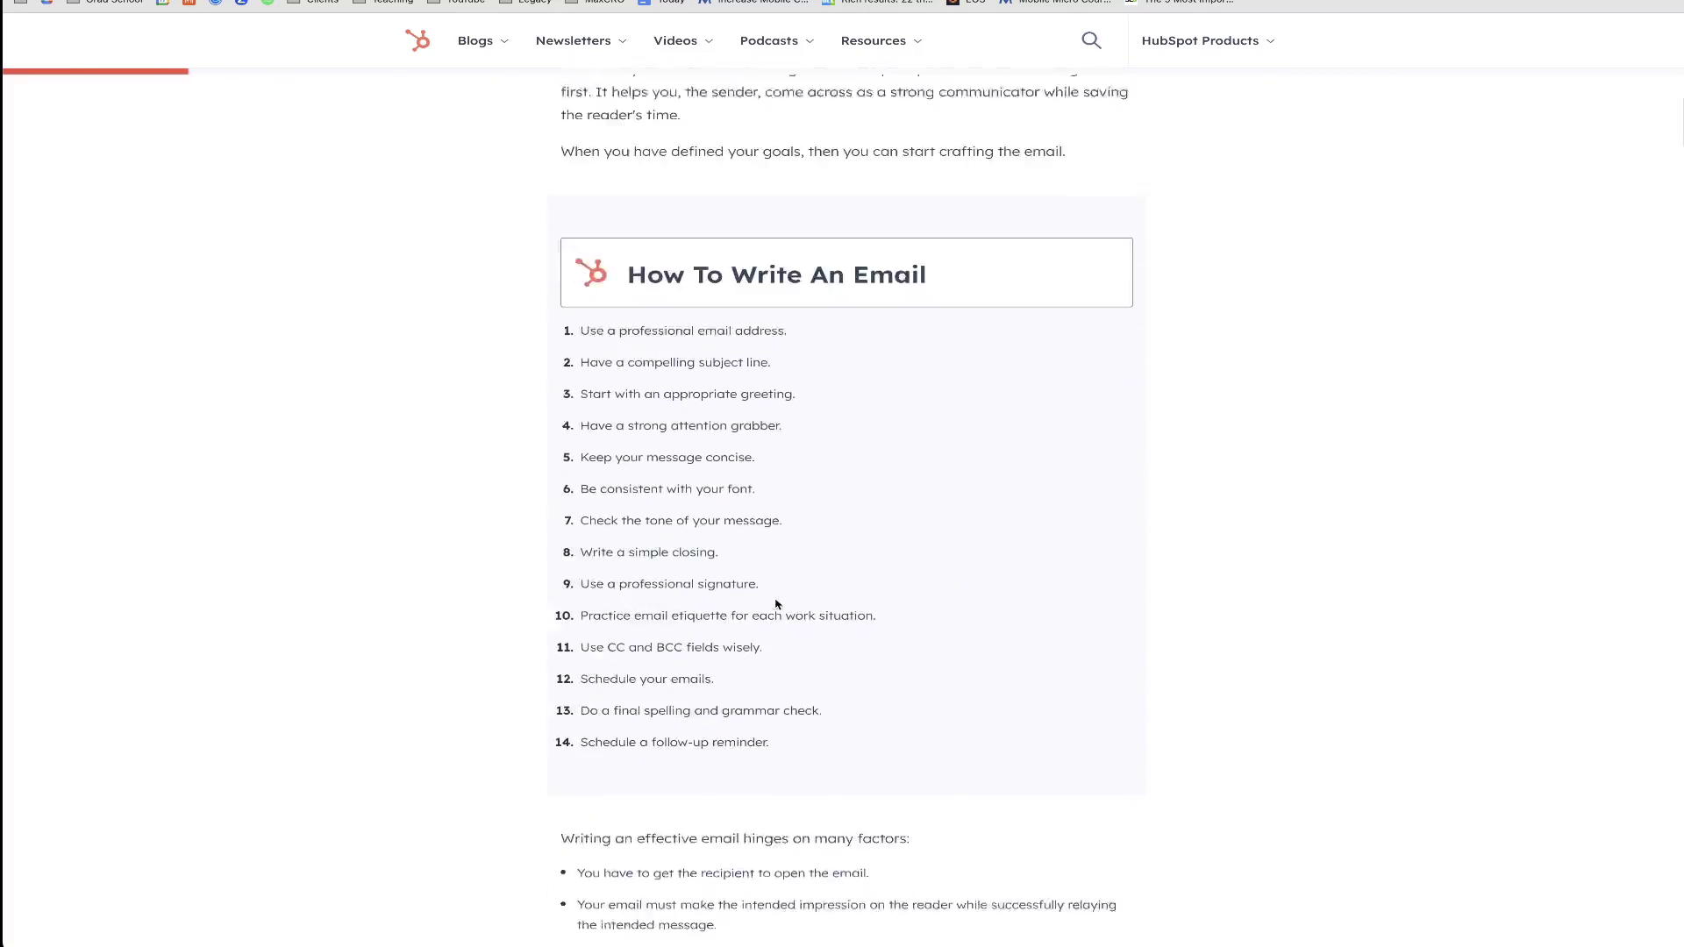
scroll(777, 604, down, 20)
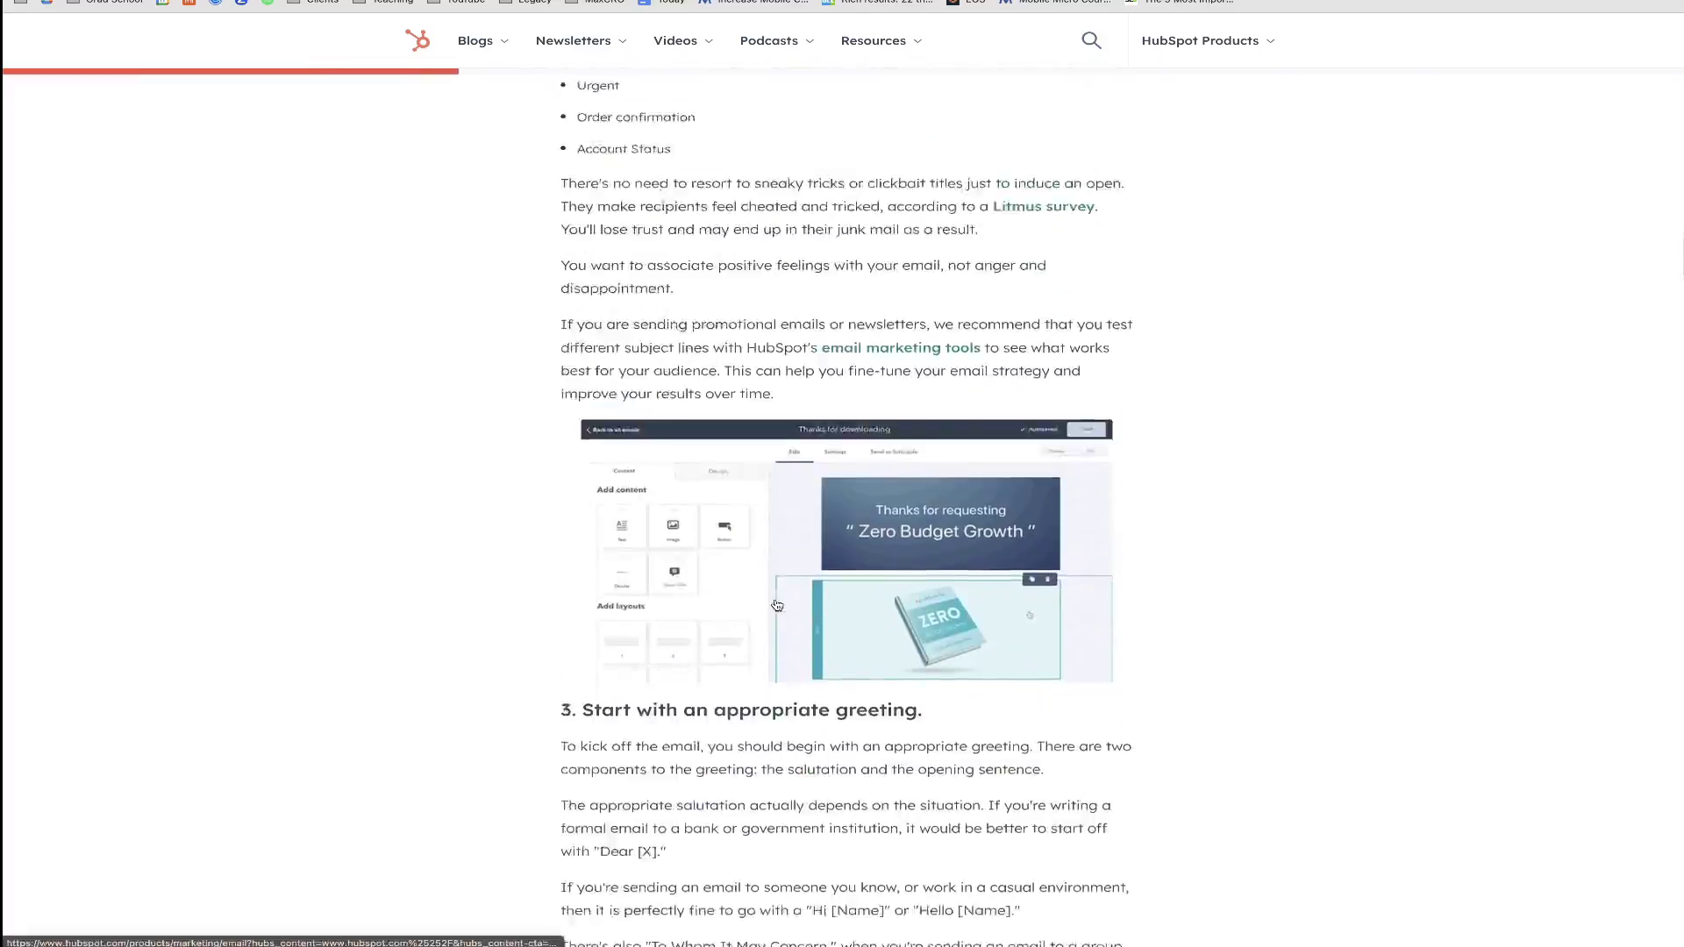
scroll(776, 604, down, 20)
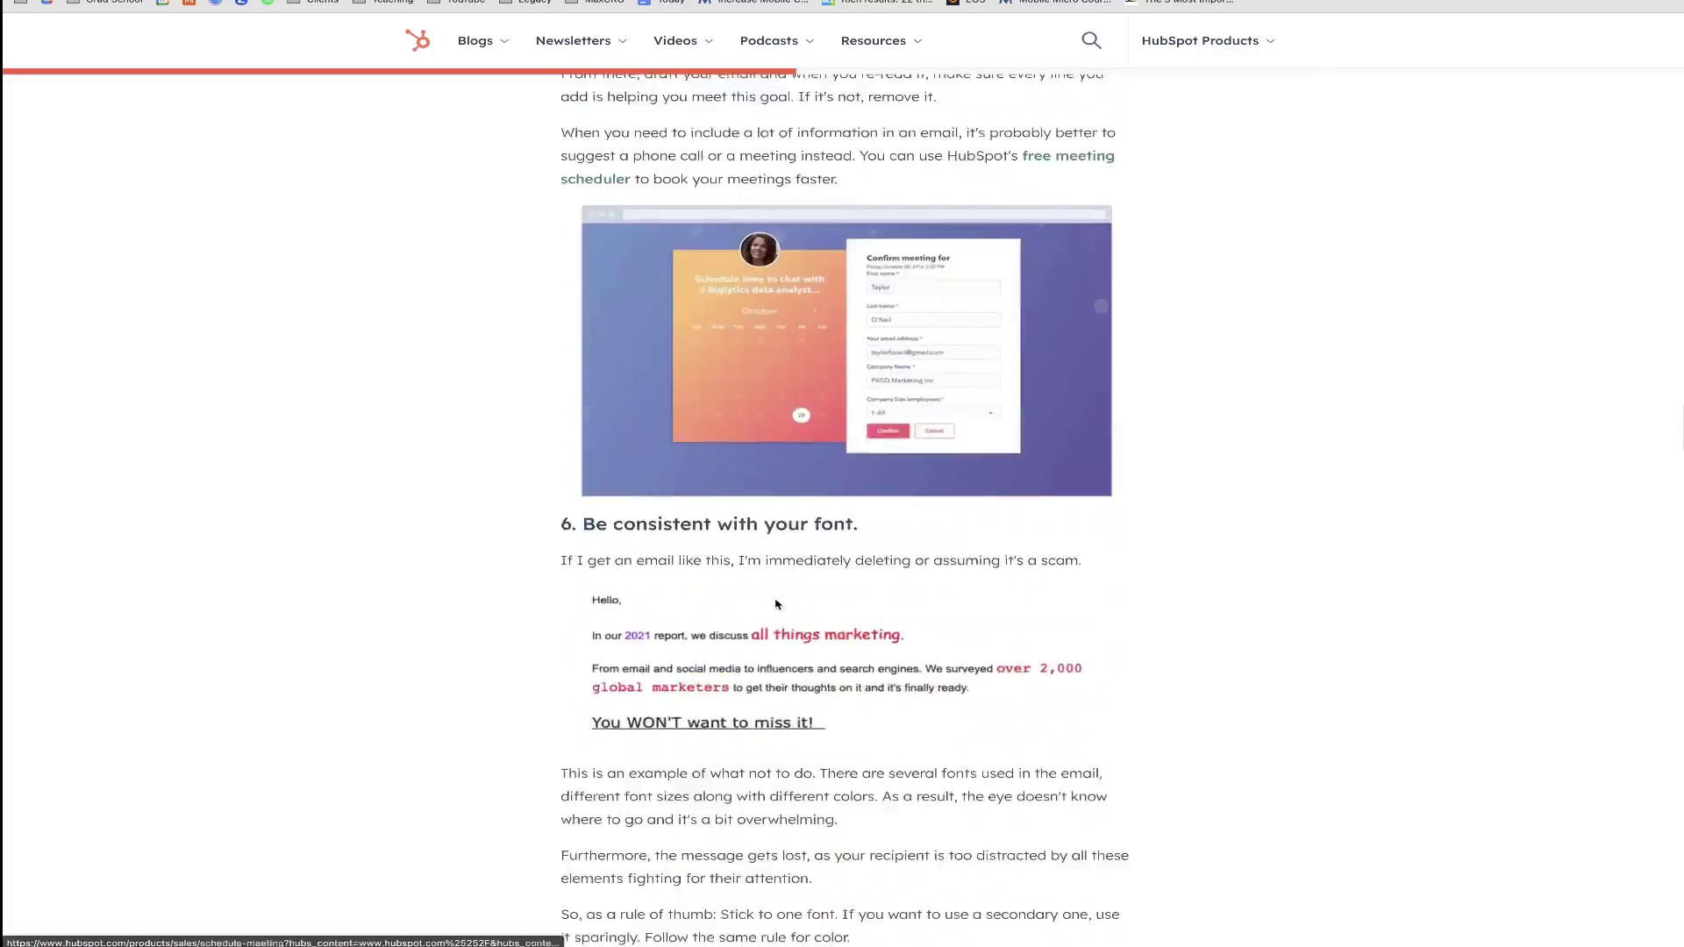
scroll(777, 603, up, 20)
scroll(776, 603, up, 20)
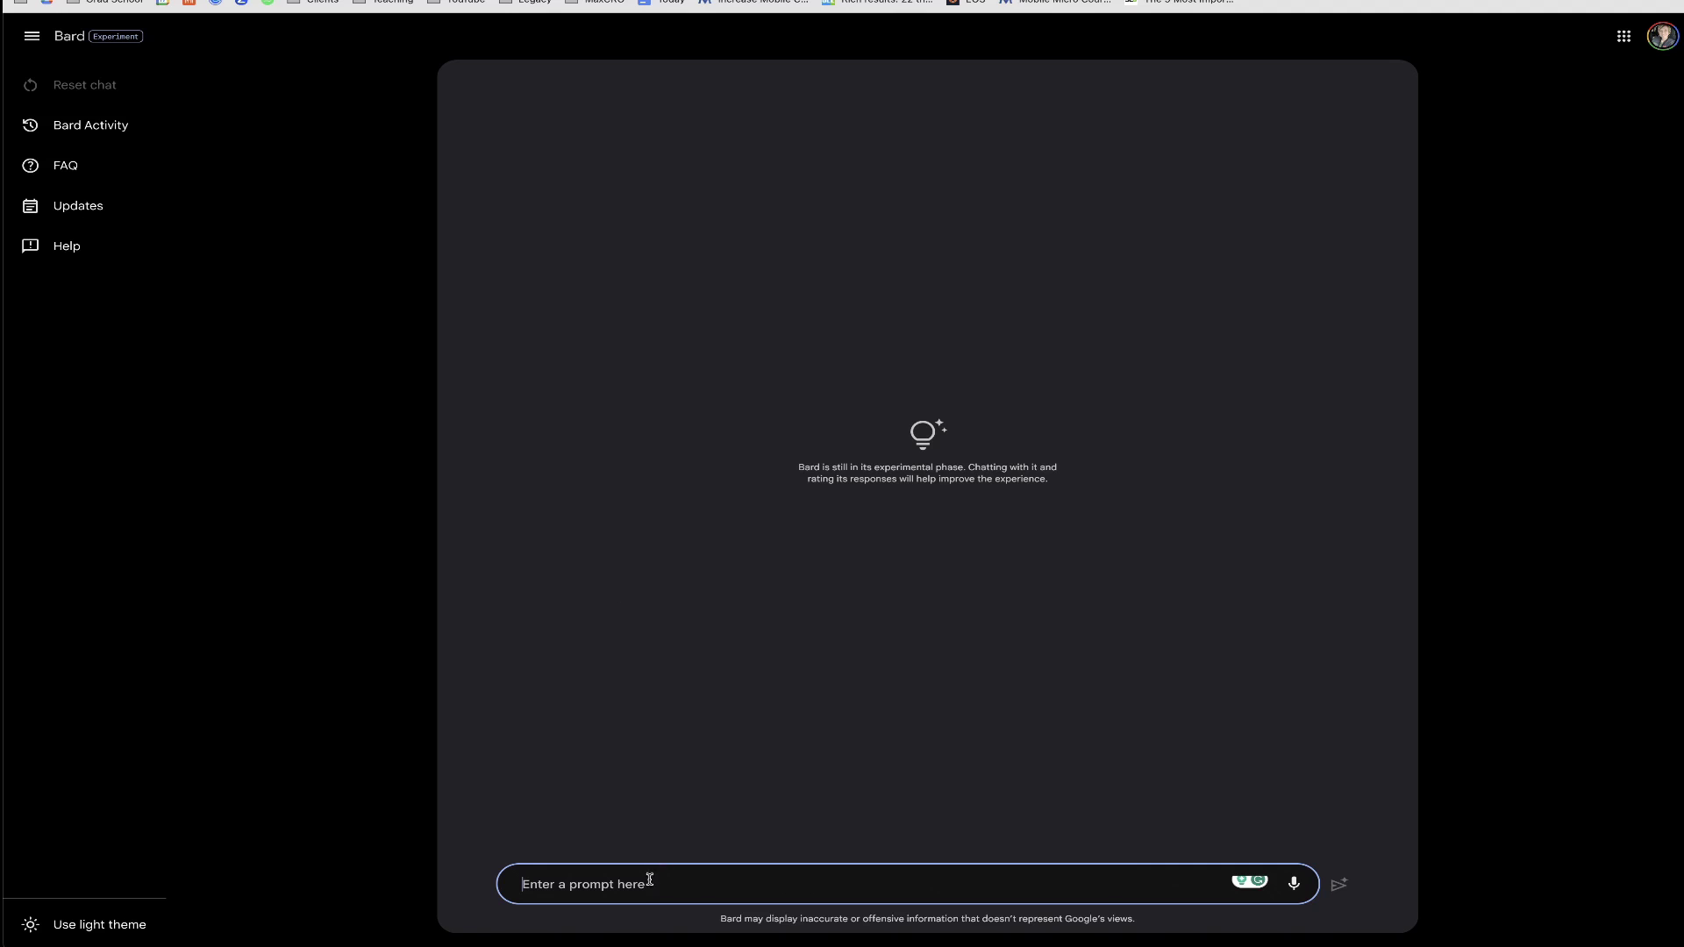
- Dictate 'can you please summarize the article on', paste the article URL, and submit
click(1294, 884)
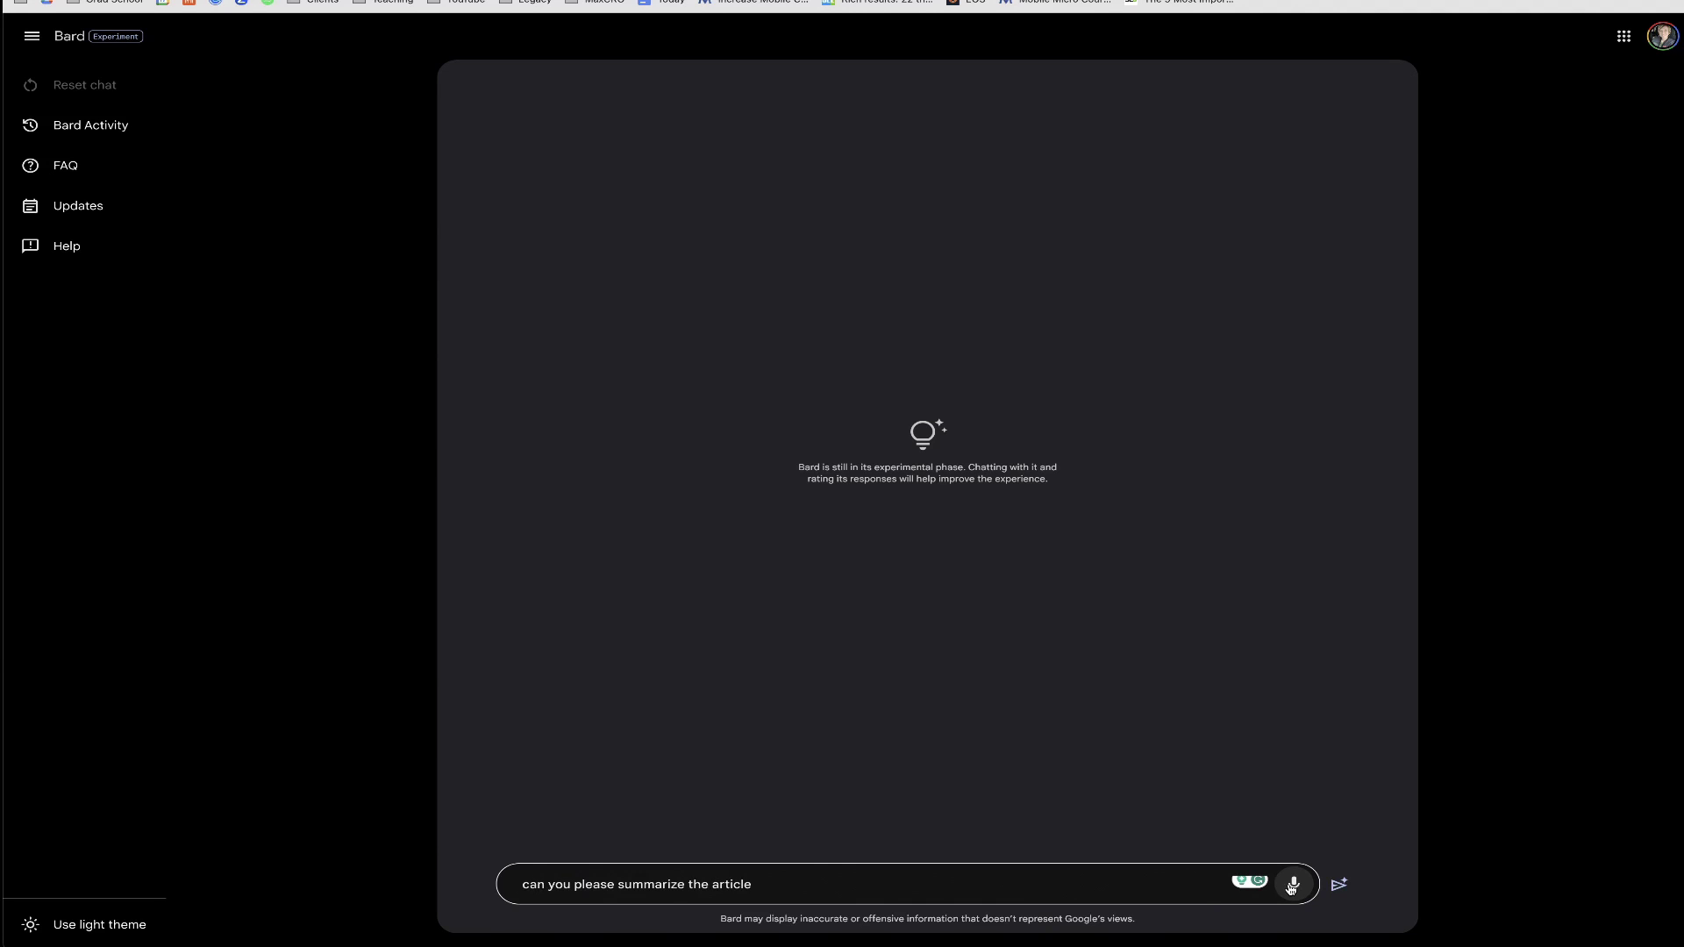
click(1293, 886)
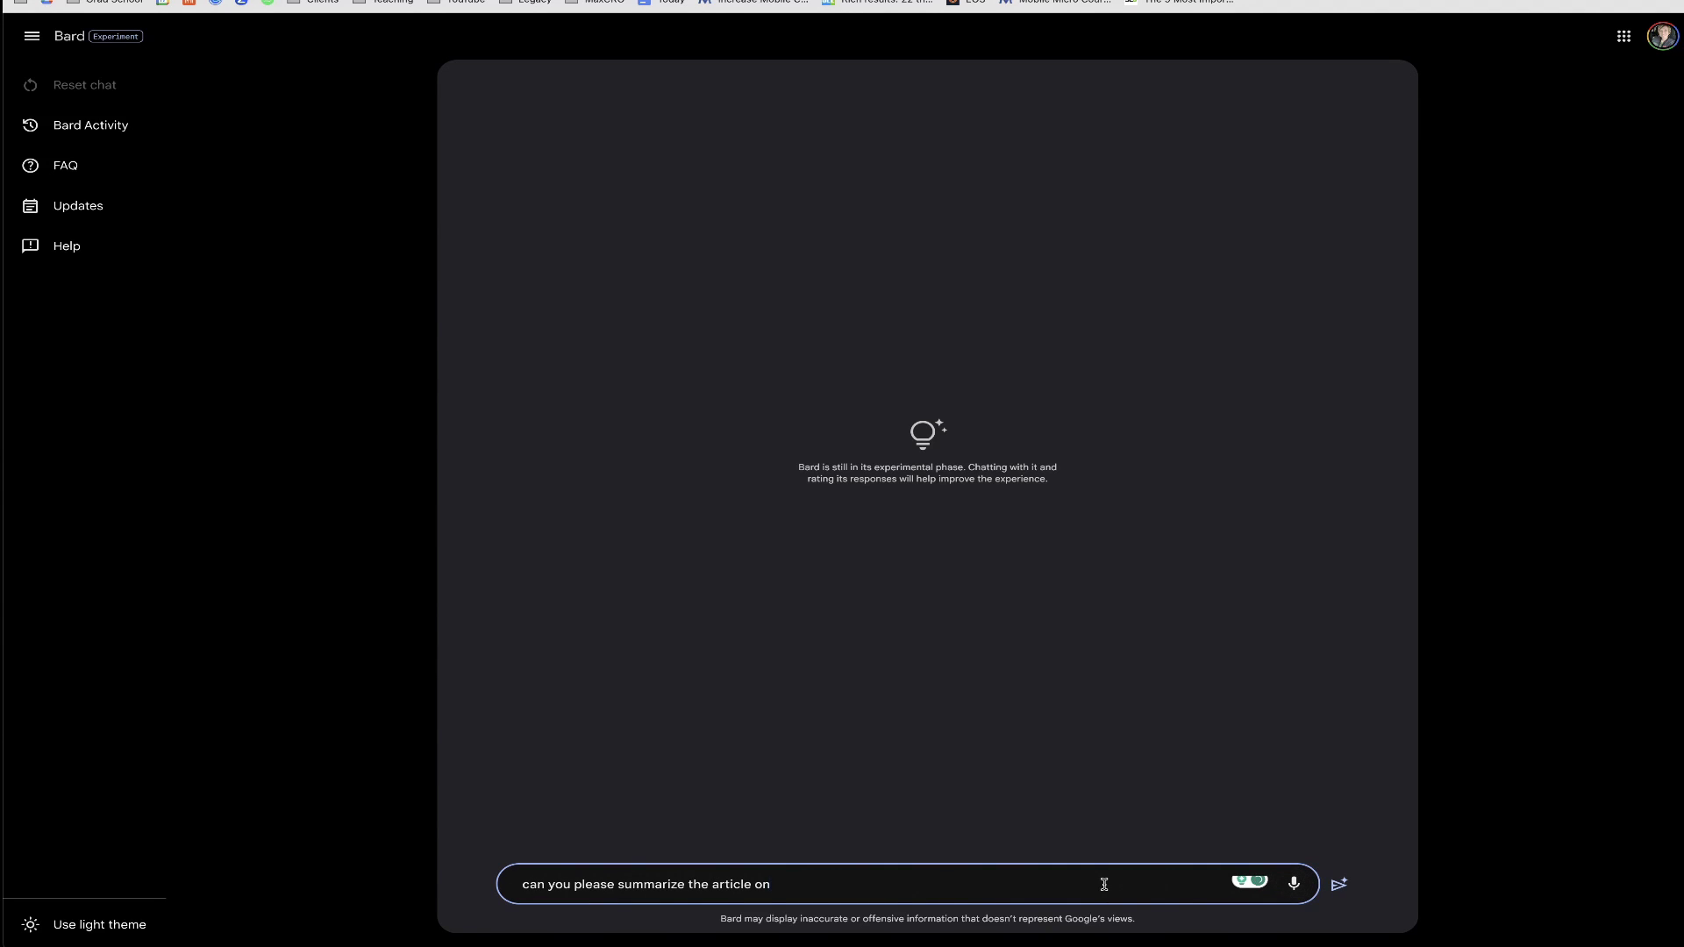
text(https://blog.hubspot.com/marketing/email-writing-for-international-teams)
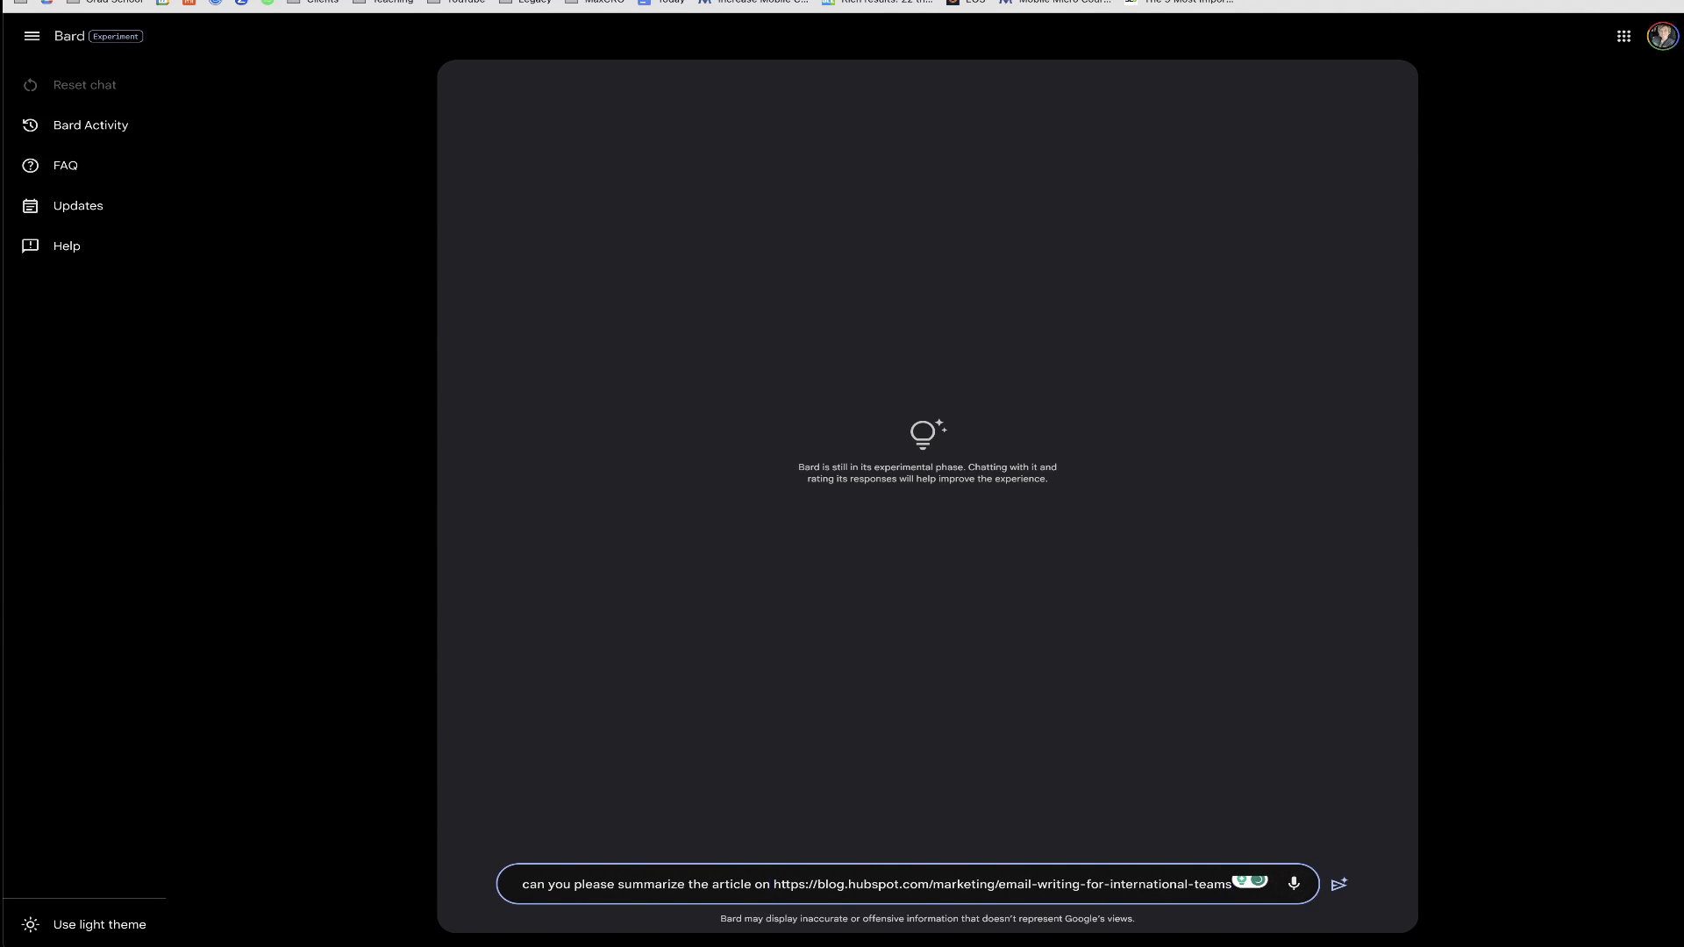
click(1339, 886)
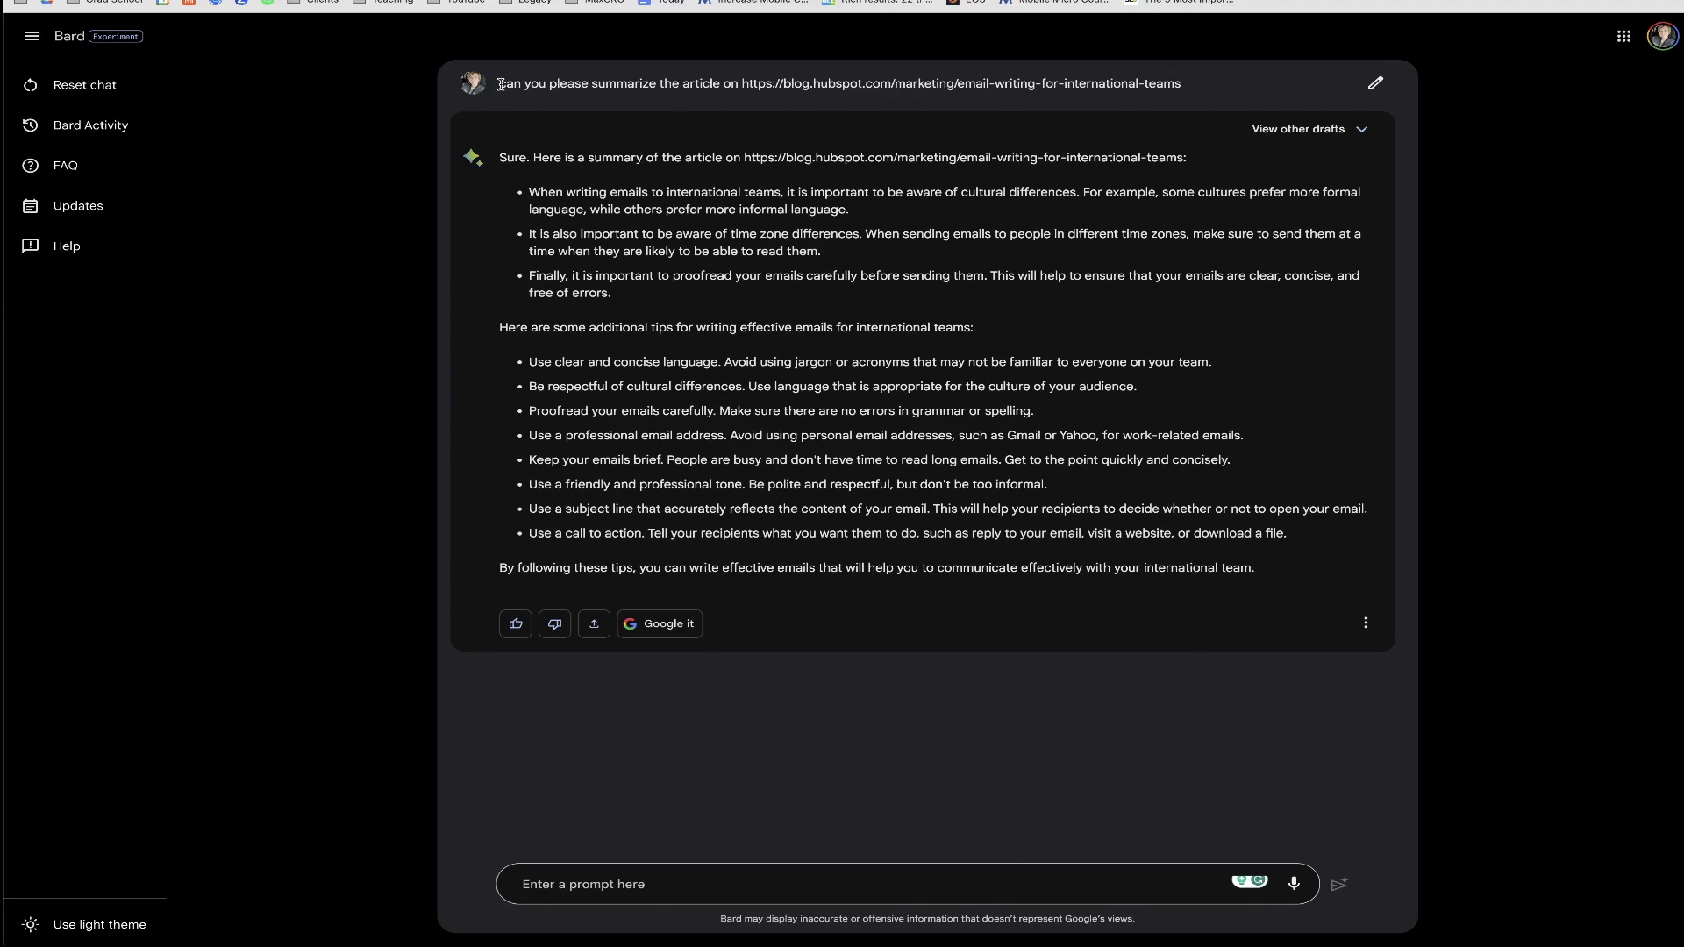
- Select and copy the article-summary request shown at the top of the Bard chat
drag(499, 88, 1201, 95)
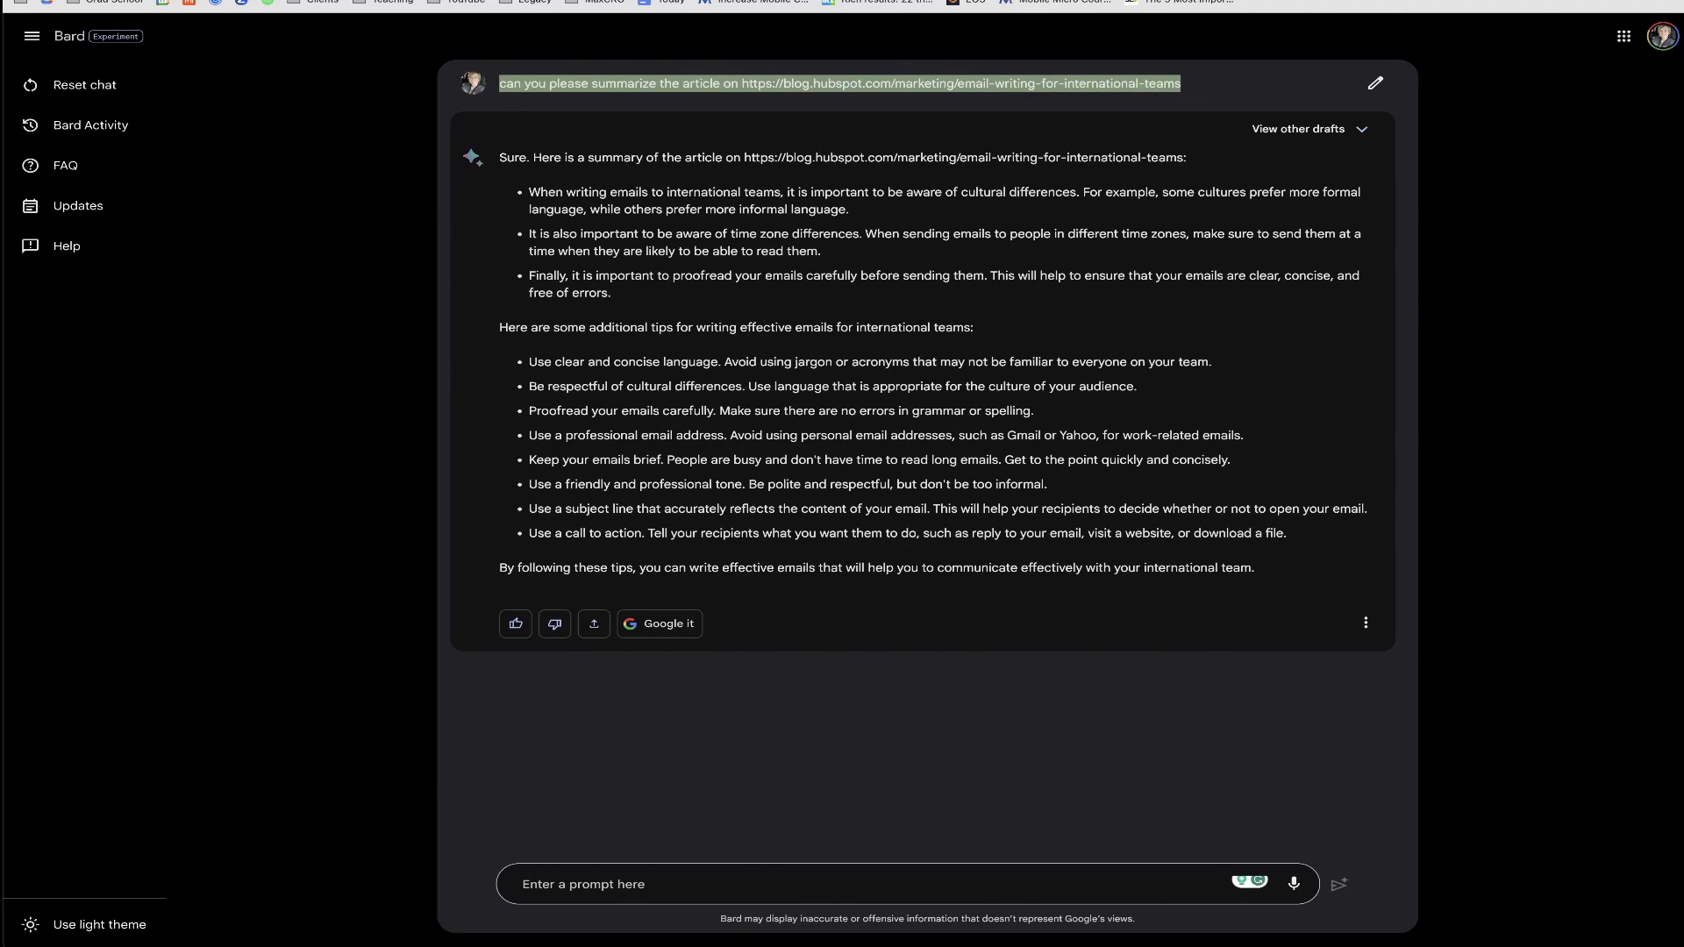
key(ctrl+Tab)
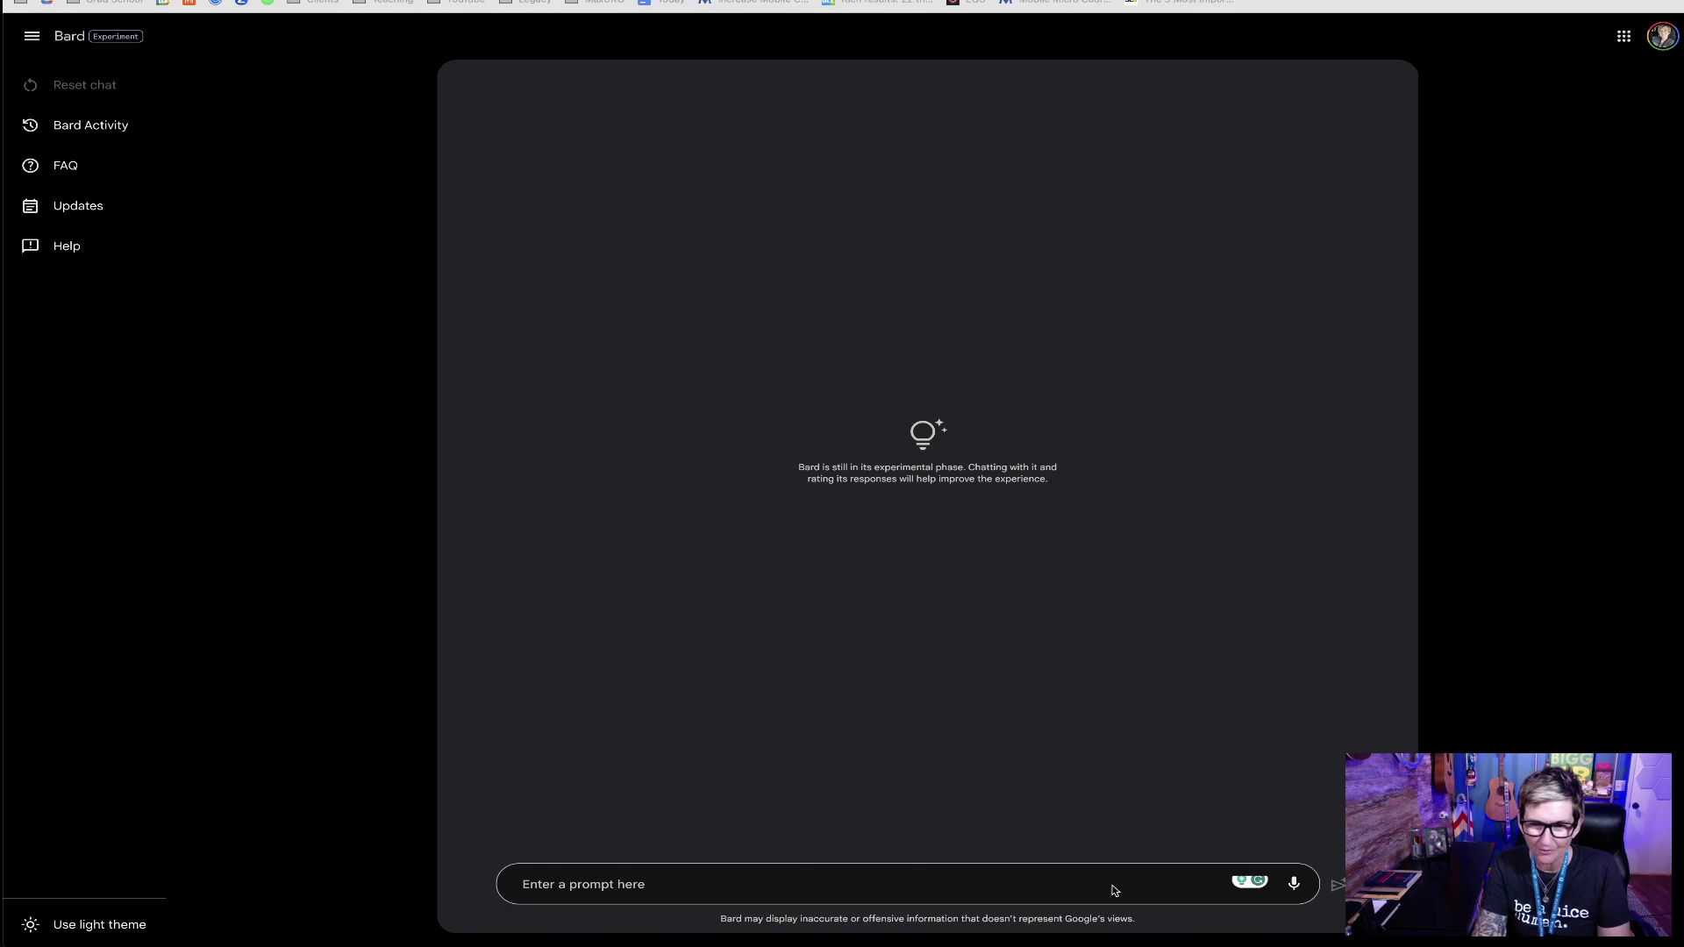
- Enter 'what are the videos called where you listen to ppl eat' in Bard's prompt box
click(661, 886)
text(what )
text(are the videos)
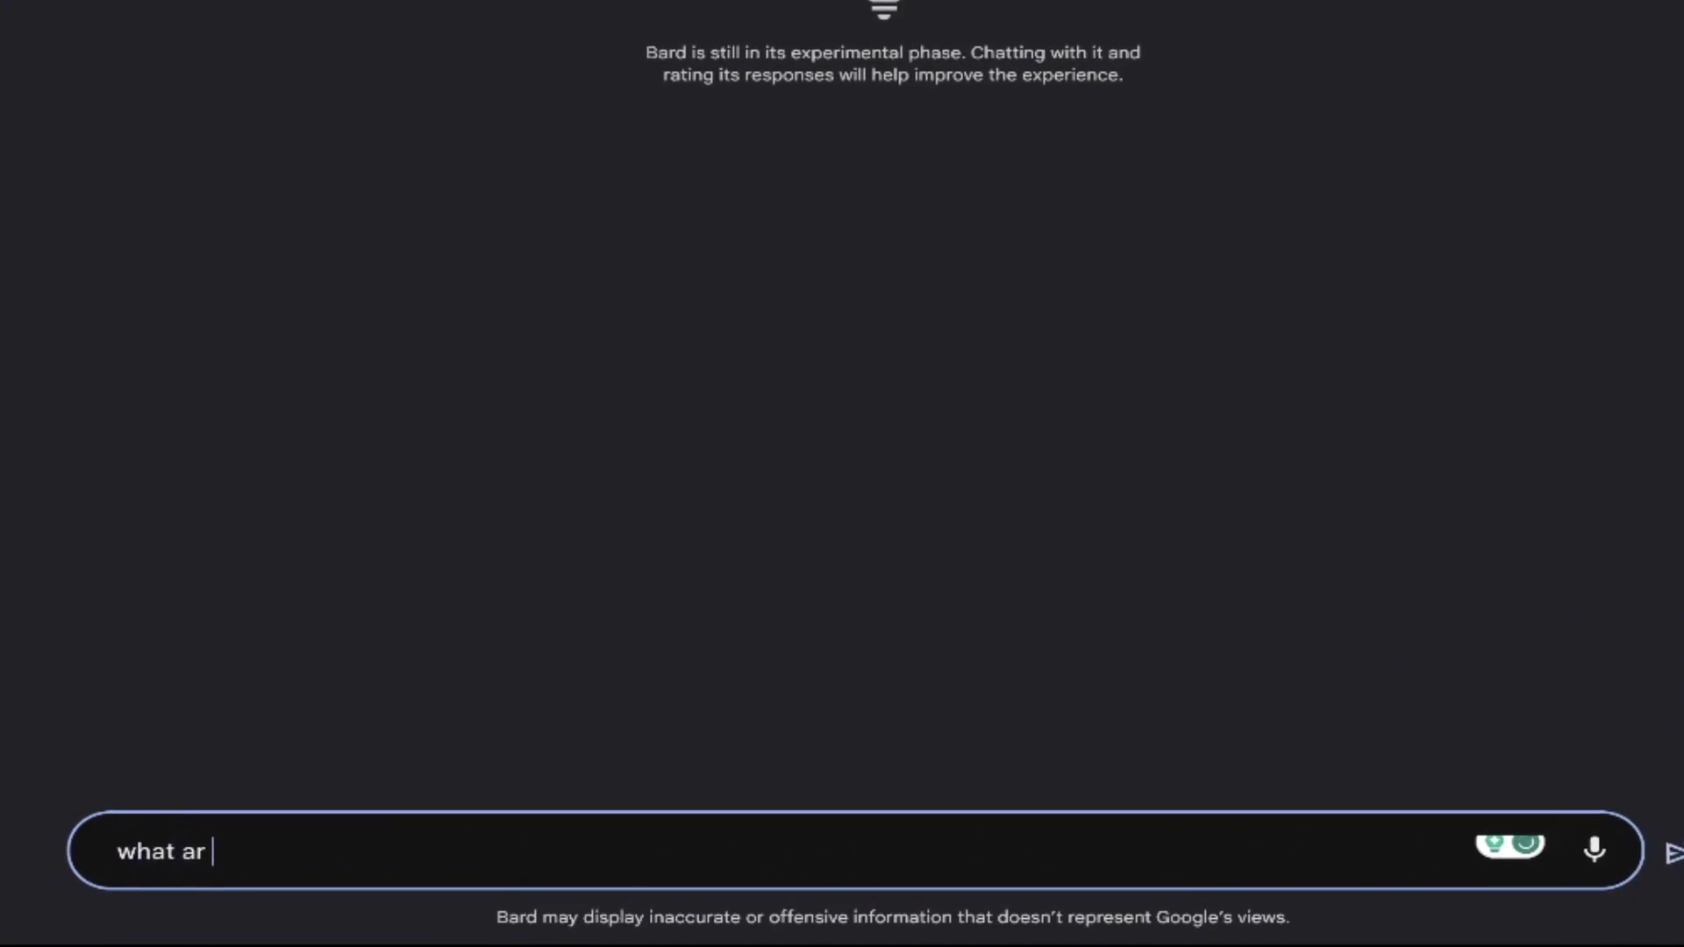
text( called whew)
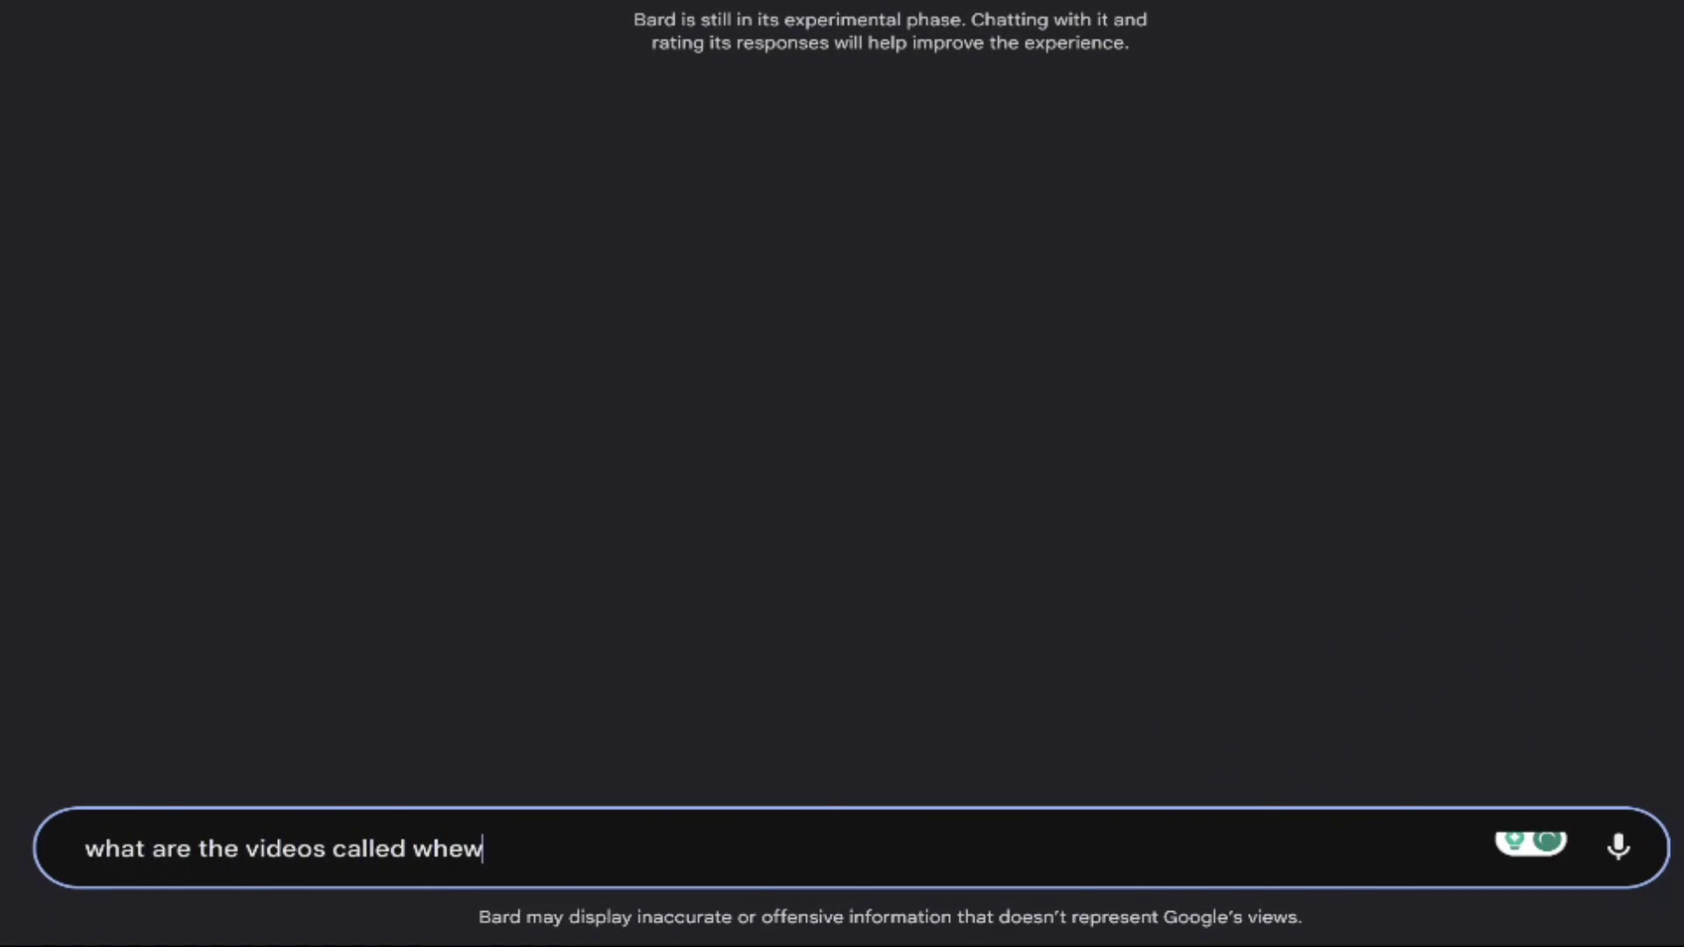
key(BackSpace)
text(re you li)
text(sten to ppl eat)
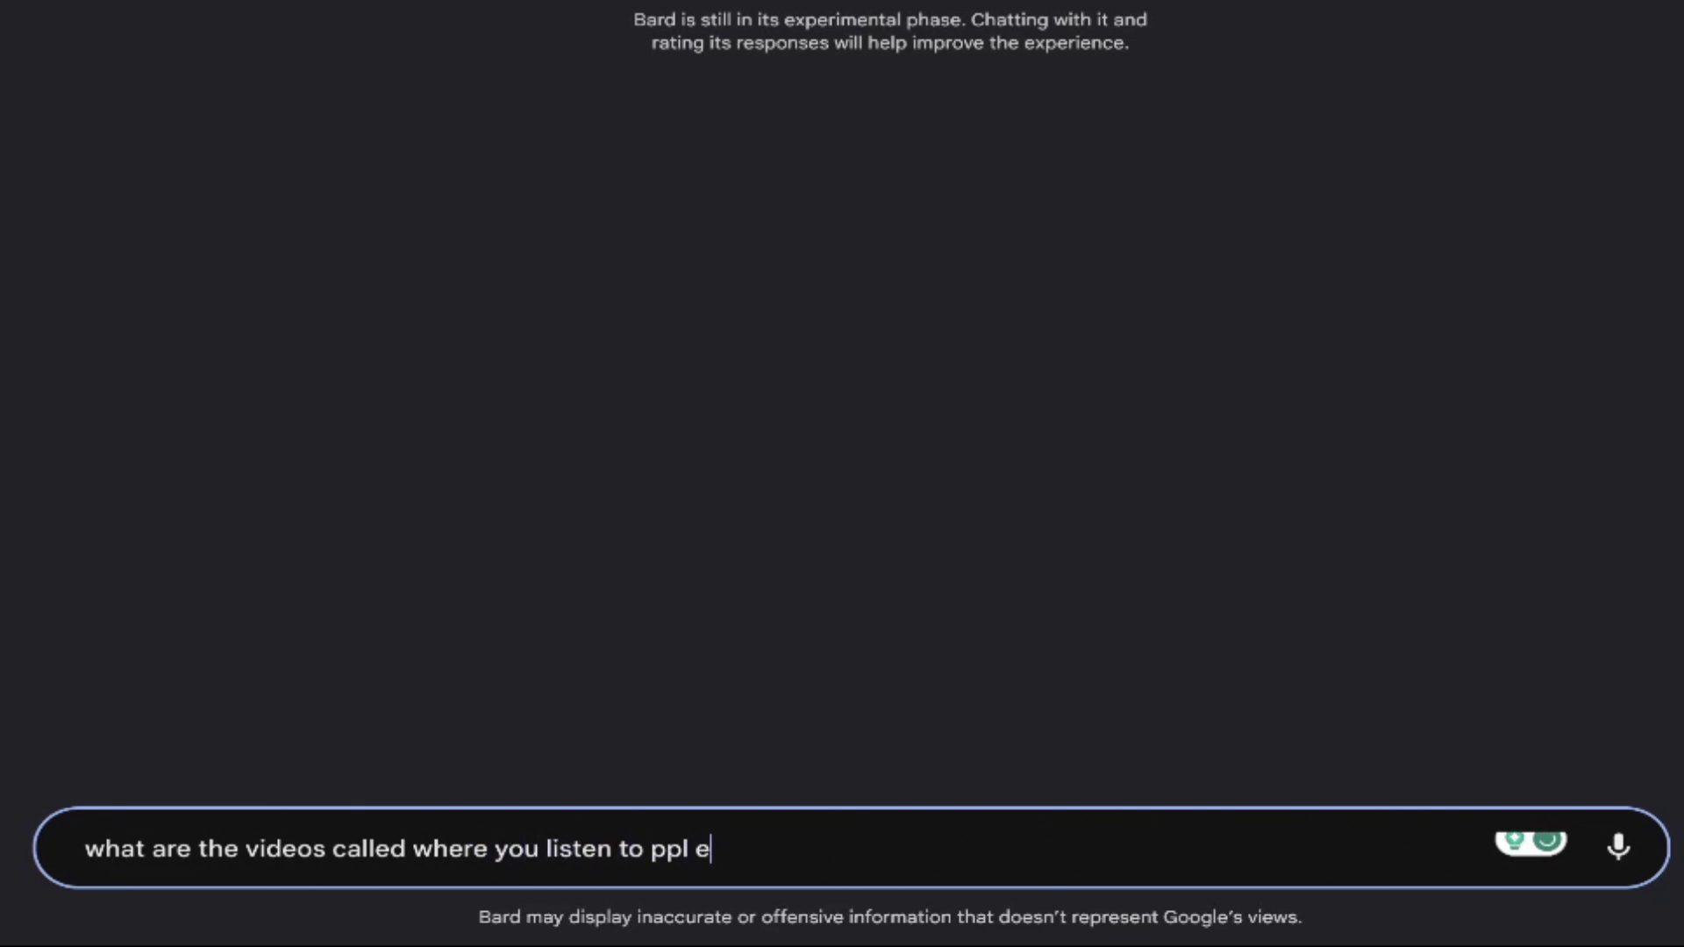